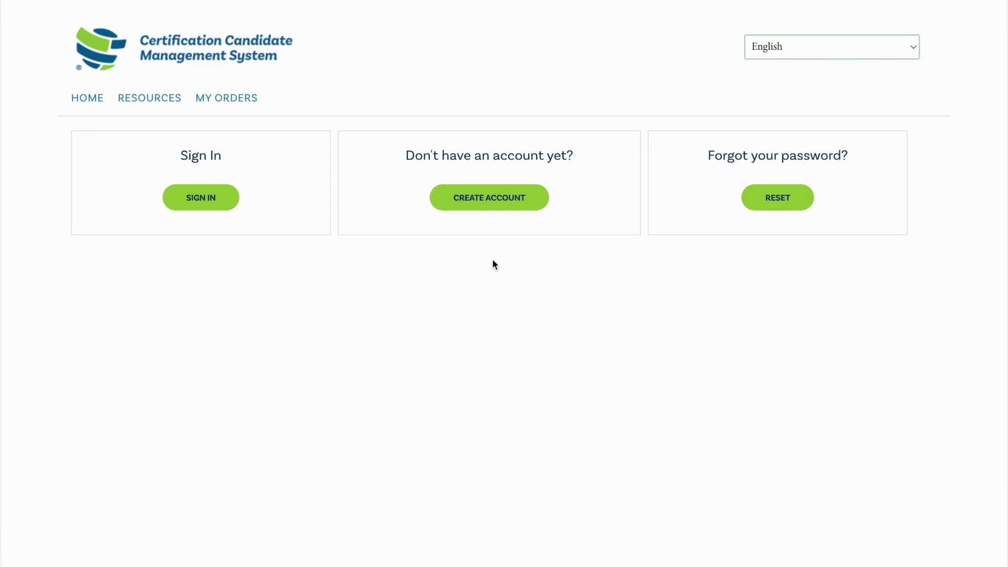
Fill in the new IIA Global Account form and its image verification characters, then agree and submit
{"action": "left_click", "coordinate": [489, 205]}
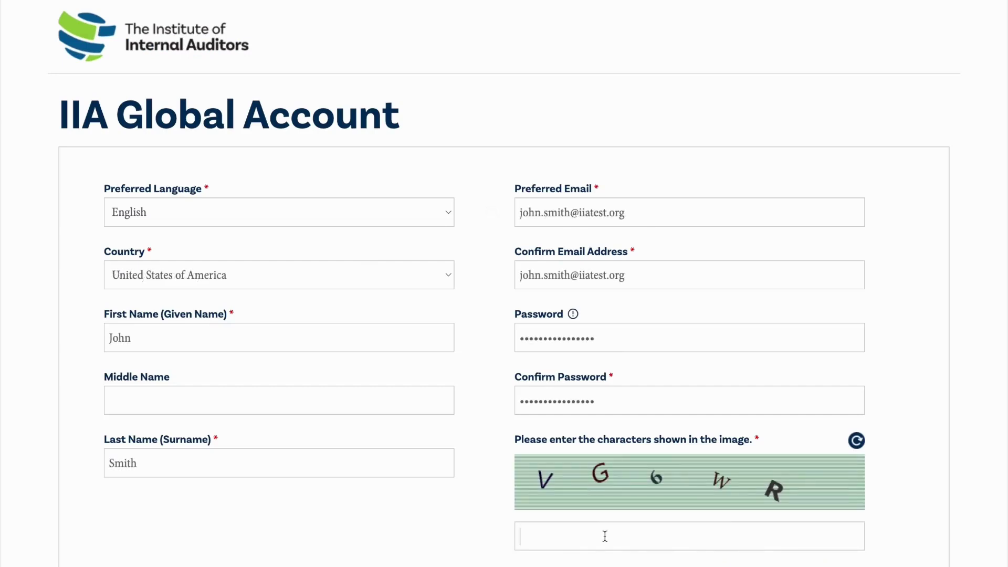
{"action": "type", "text": "VG6WR"}
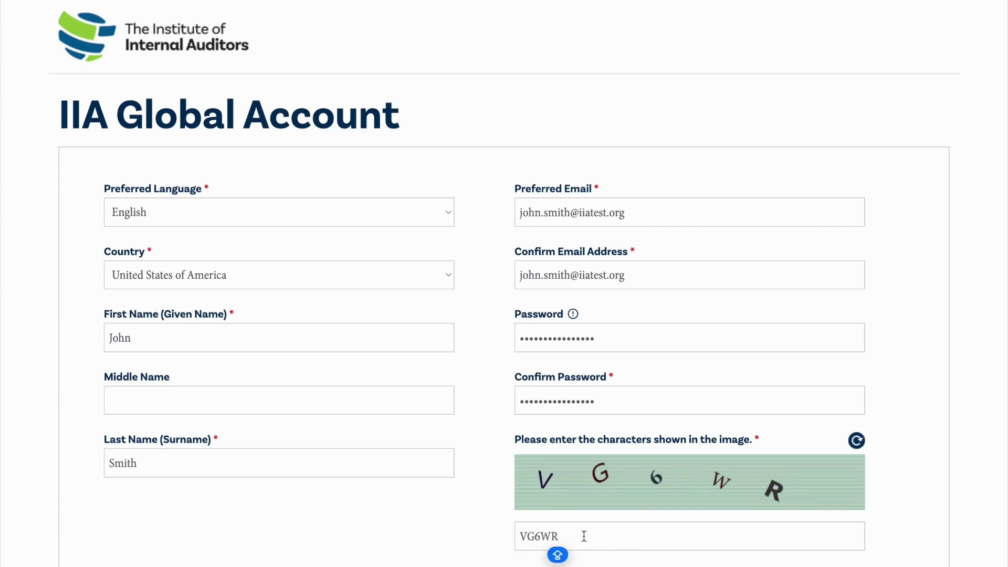
{"action": "scroll", "coordinate": [583, 534], "scroll_direction": "down", "scroll_amount": 2}
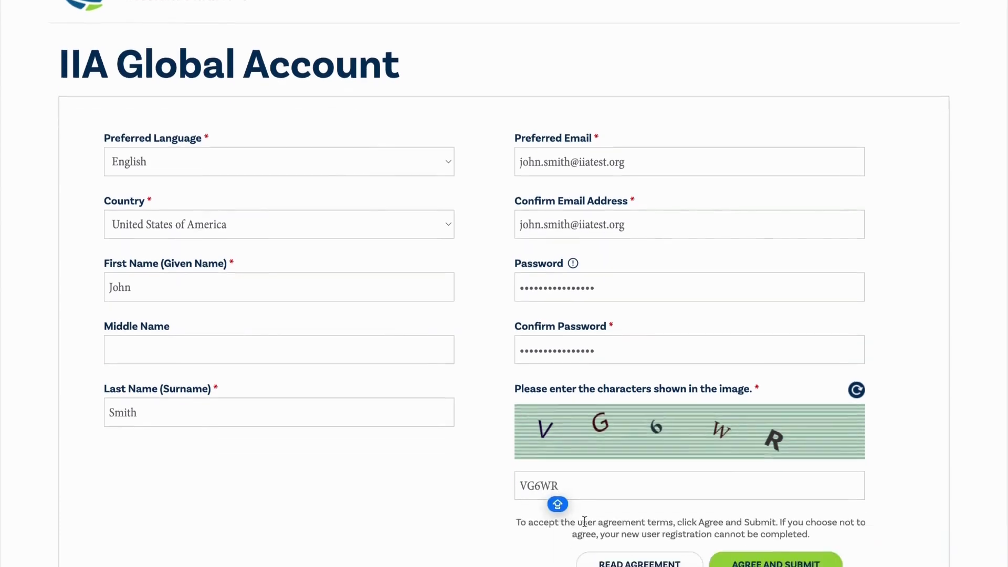
{"action": "left_click", "coordinate": [776, 545]}
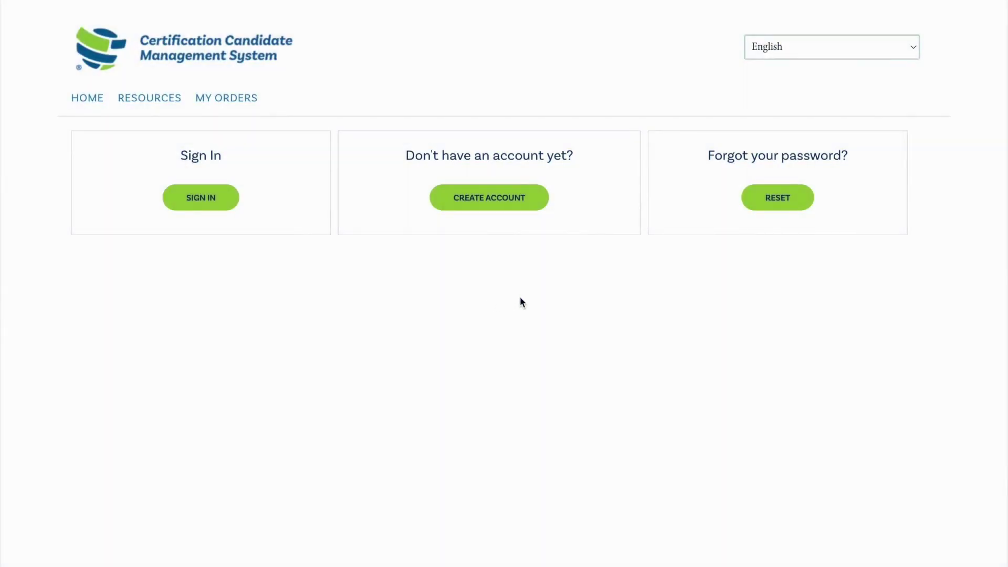
Submit a password reset request for the account's e-mail address with the captcha characters
{"action": "left_click", "coordinate": [778, 210]}
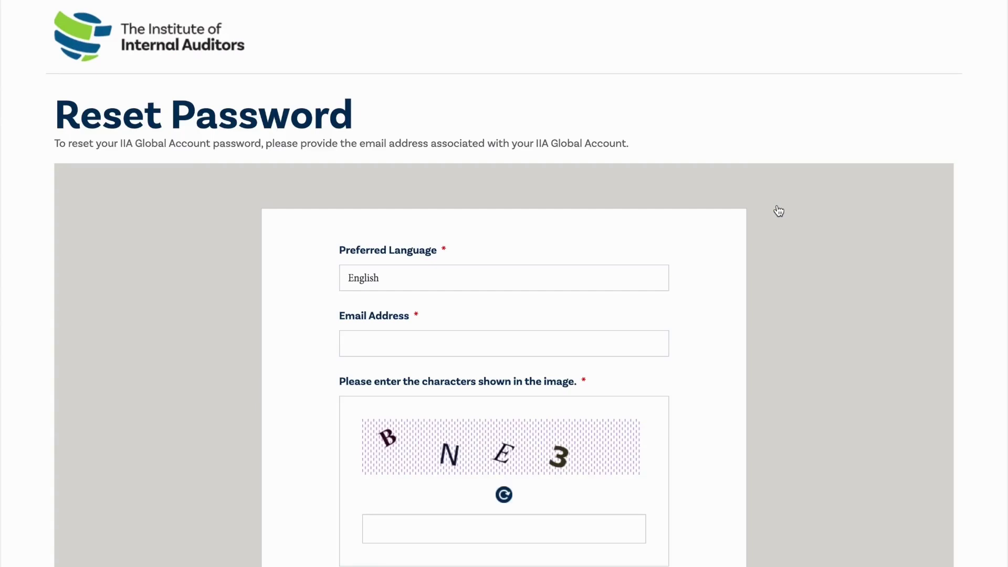
{"action": "left_click", "coordinate": [642, 341]}
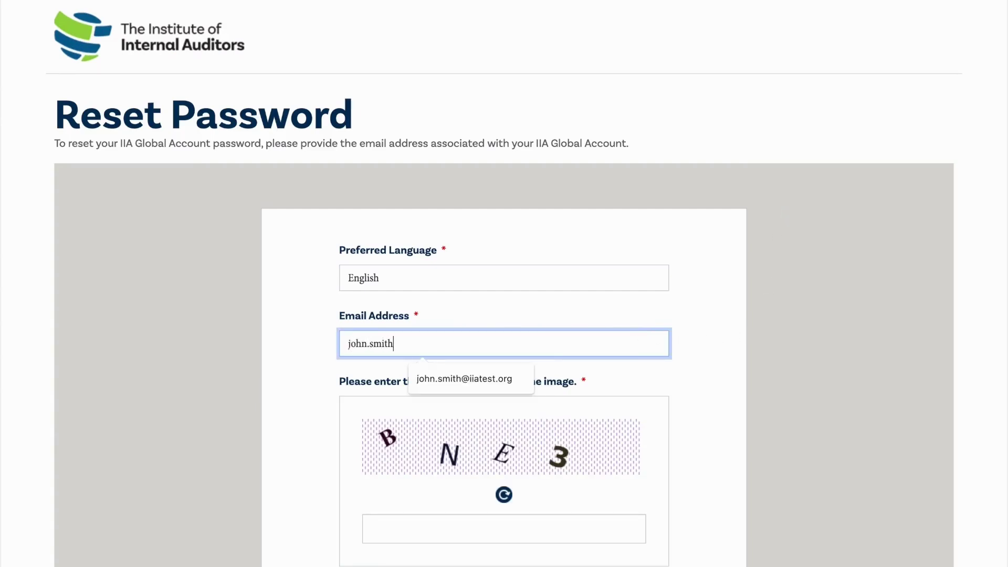
{"action": "left_click", "coordinate": [394, 541]}
{"action": "type", "text": "BNE3"}
{"action": "scroll", "coordinate": [394, 541], "scroll_direction": "down", "scroll_amount": 2}
{"action": "scroll", "coordinate": [504, 315], "scroll_direction": "down", "scroll_amount": 2}
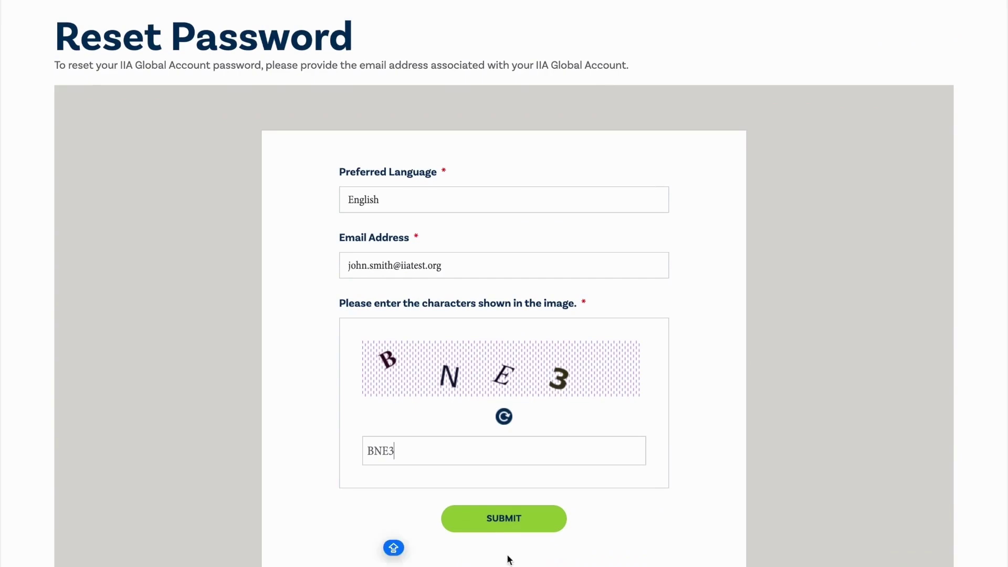
{"action": "left_click", "coordinate": [505, 525]}
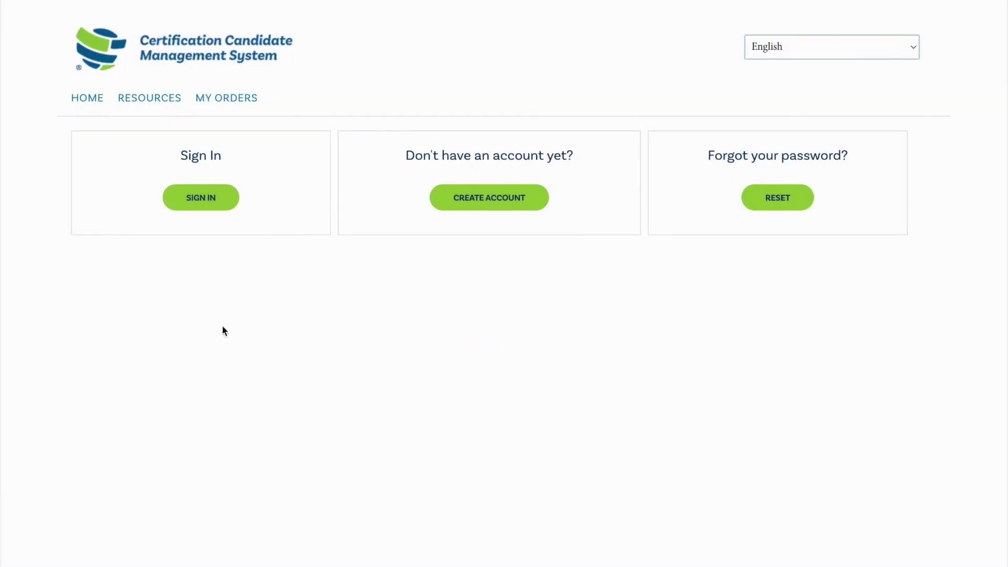
Sign in to the candidate account with its e-mail address and password
{"action": "left_click", "coordinate": [202, 210]}
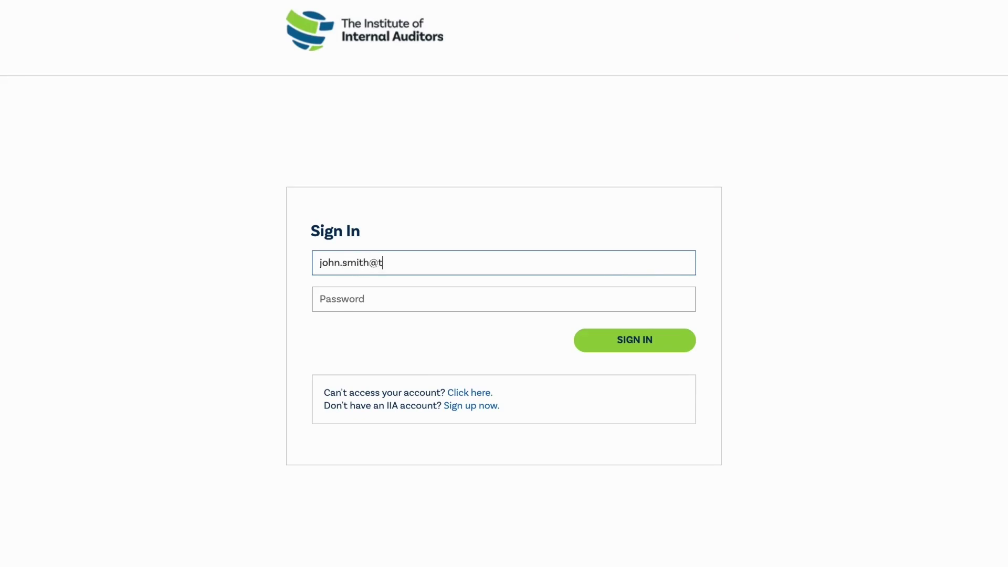
{"action": "key", "text": "Tab"}
{"action": "type", "text": "•••••••••••••••"}
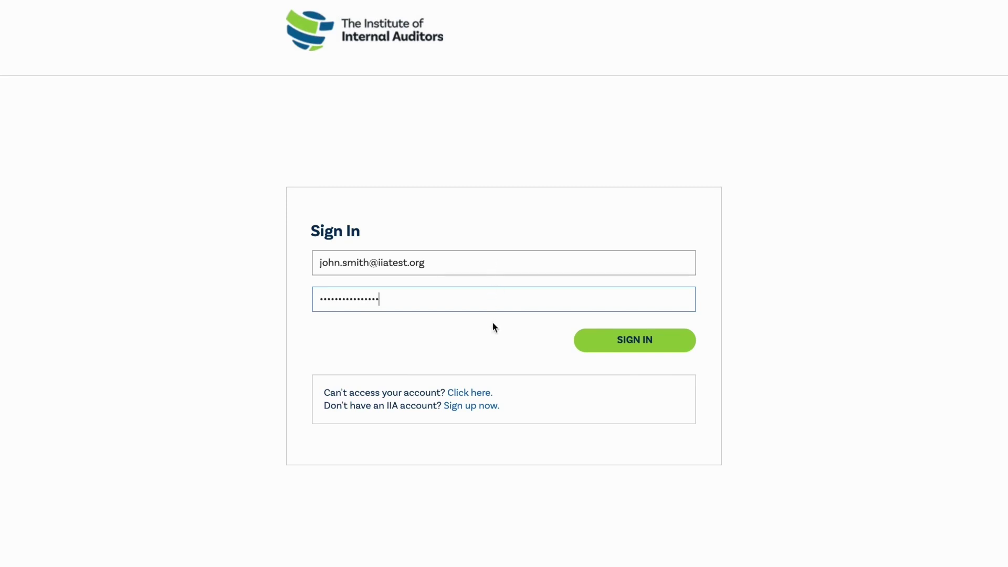
{"action": "left_click", "coordinate": [638, 344]}
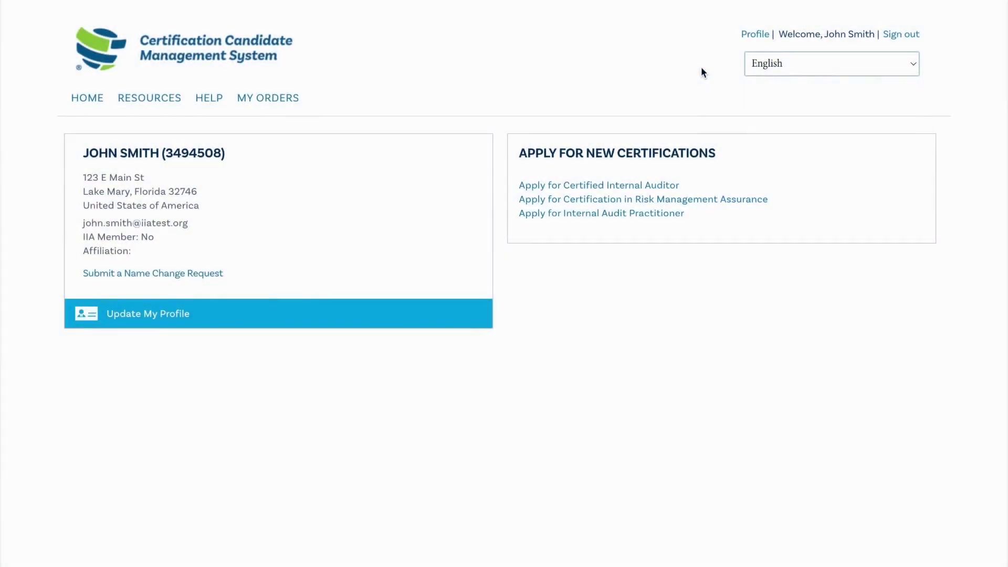
{"action": "left_click", "coordinate": [756, 34]}
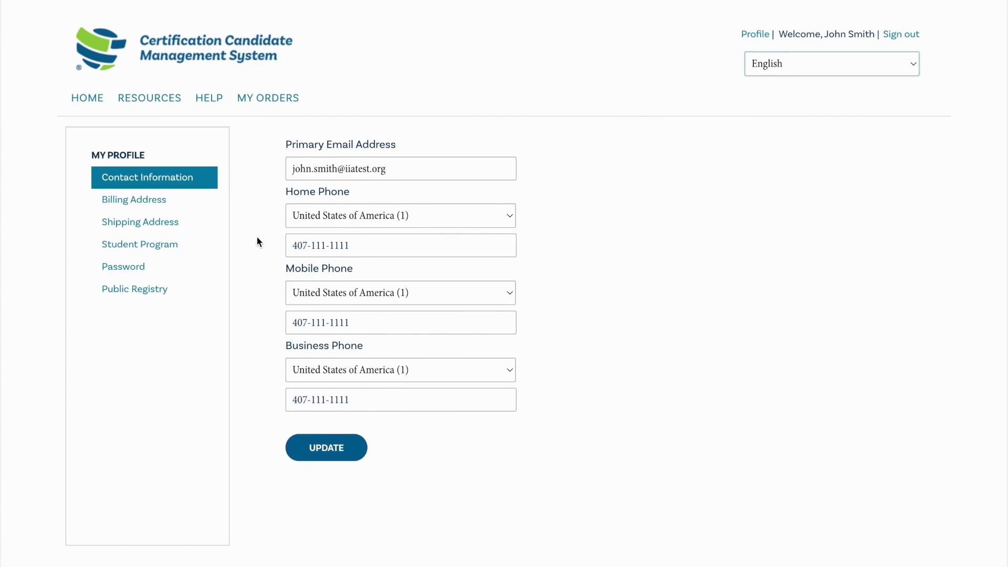
{"action": "left_click", "coordinate": [198, 209]}
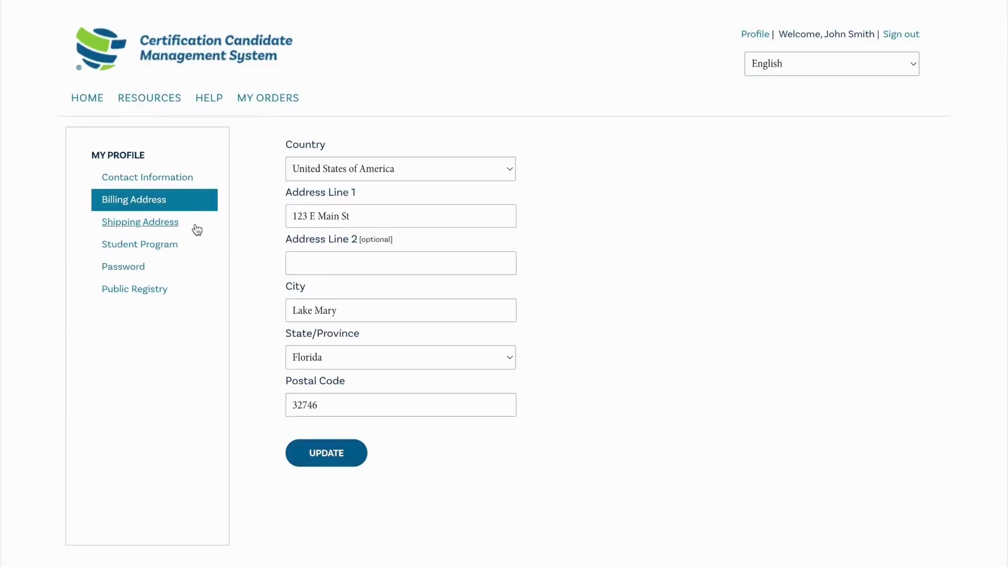
{"action": "left_click", "coordinate": [197, 230]}
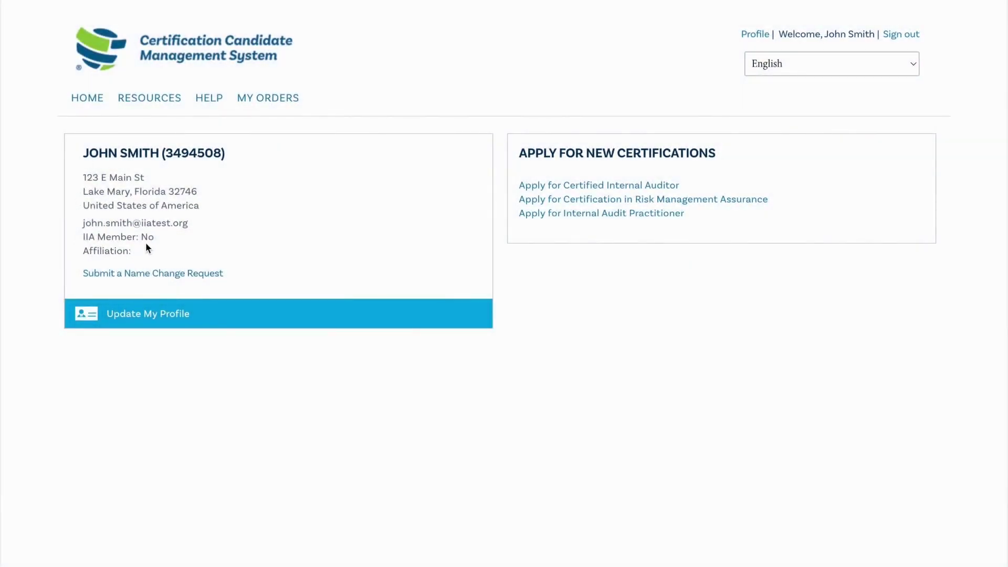
{"action": "left_click", "coordinate": [213, 105]}
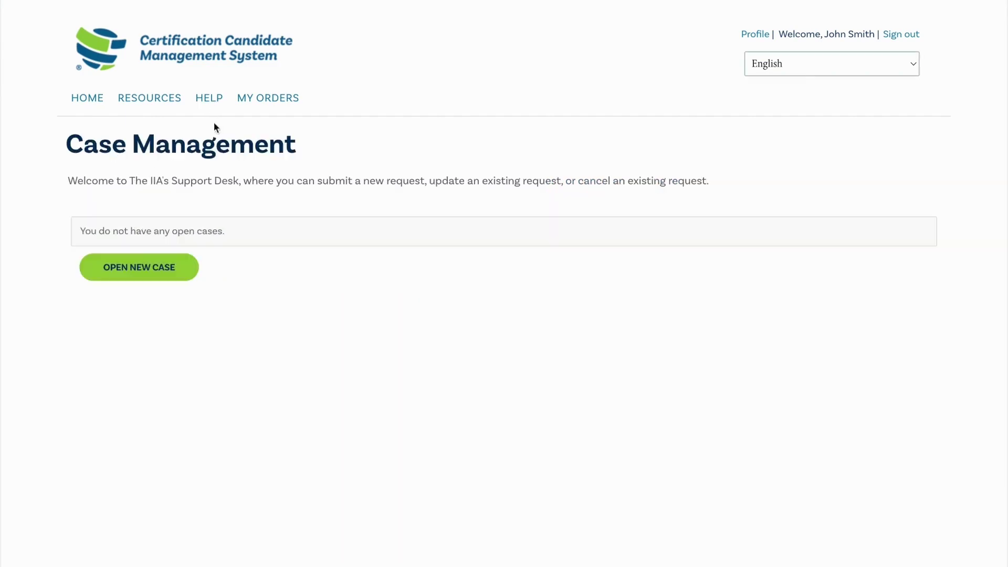
{"action": "left_click", "coordinate": [138, 269]}
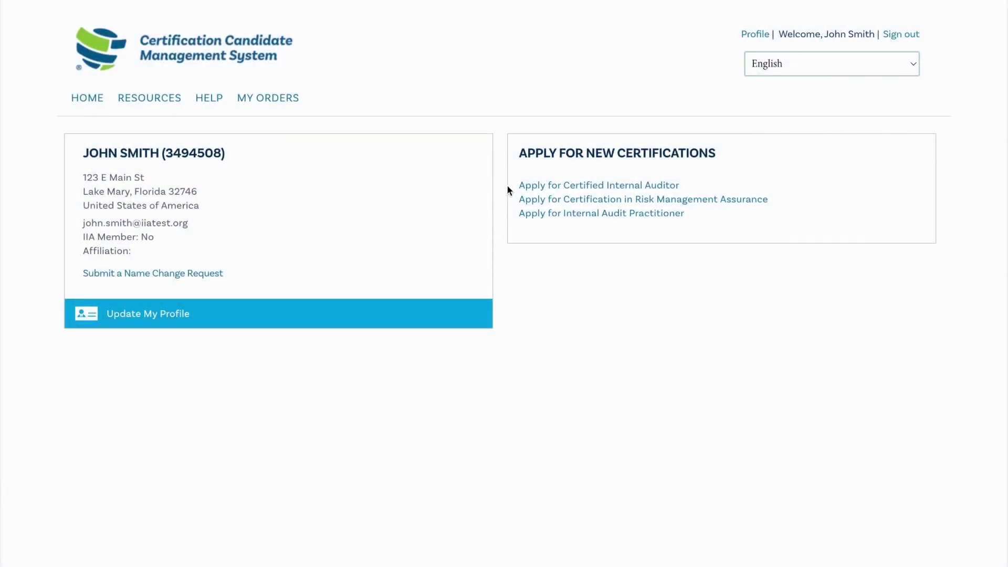
Start the Certified Internal Auditor application, accept the terms, and select Master's Degree or higher
{"action": "left_click", "coordinate": [592, 188]}
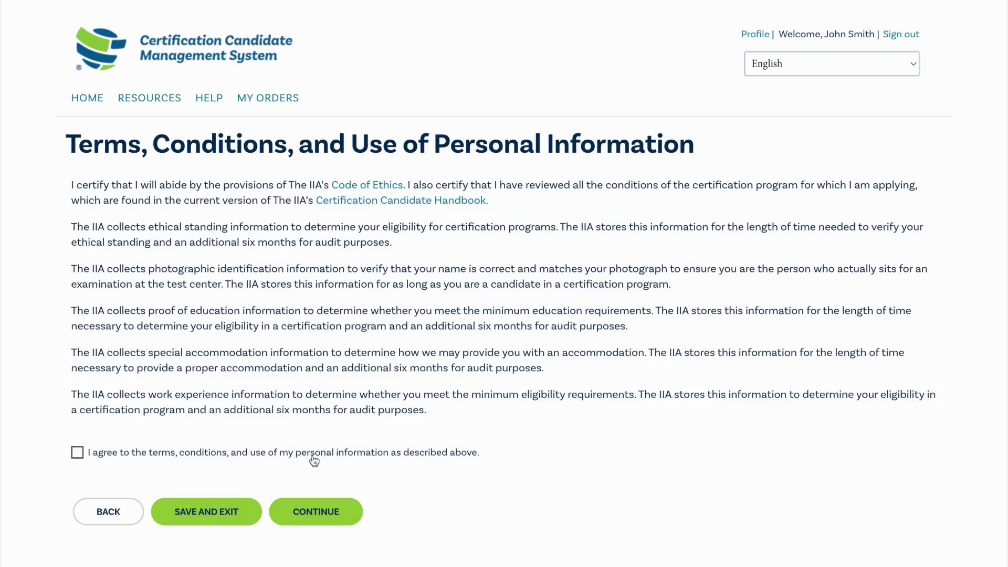
{"action": "left_click", "coordinate": [78, 453]}
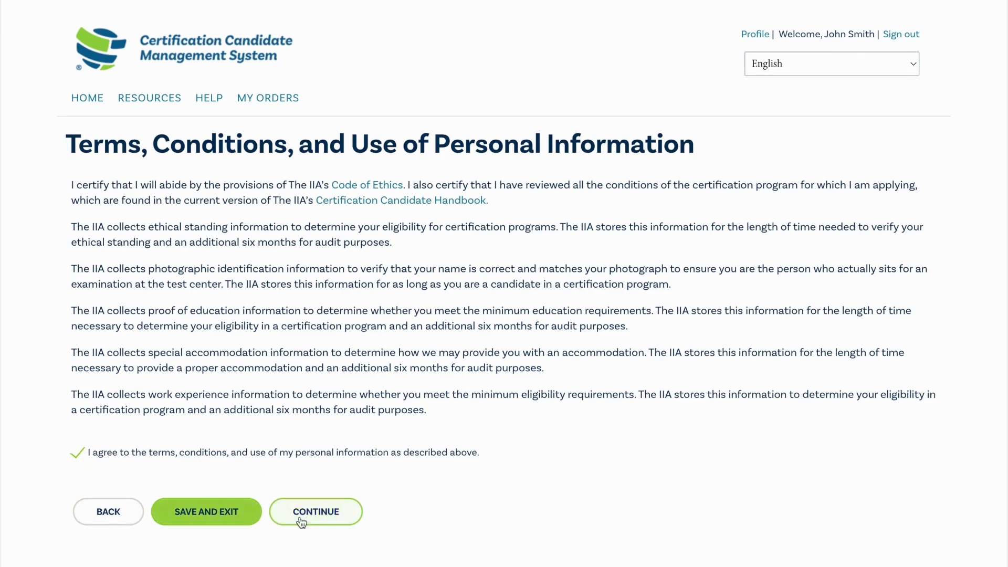
{"action": "left_click", "coordinate": [321, 517]}
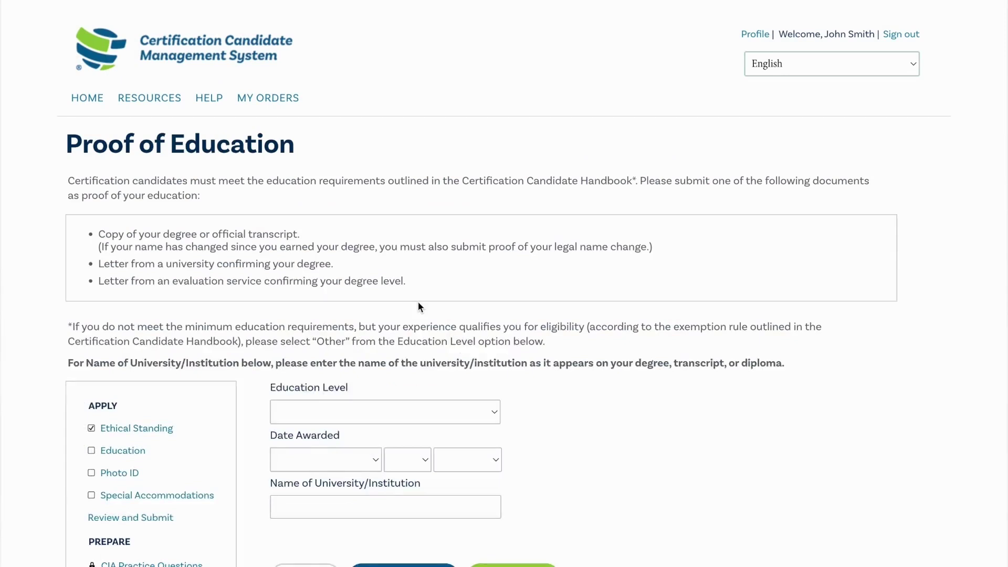
{"action": "left_click", "coordinate": [420, 412]}
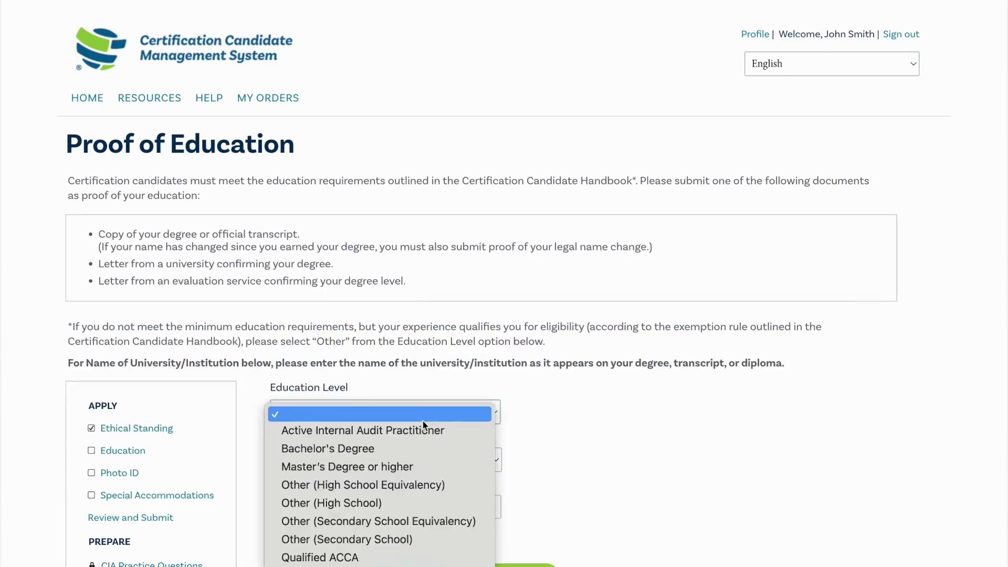
{"action": "left_click", "coordinate": [420, 467]}
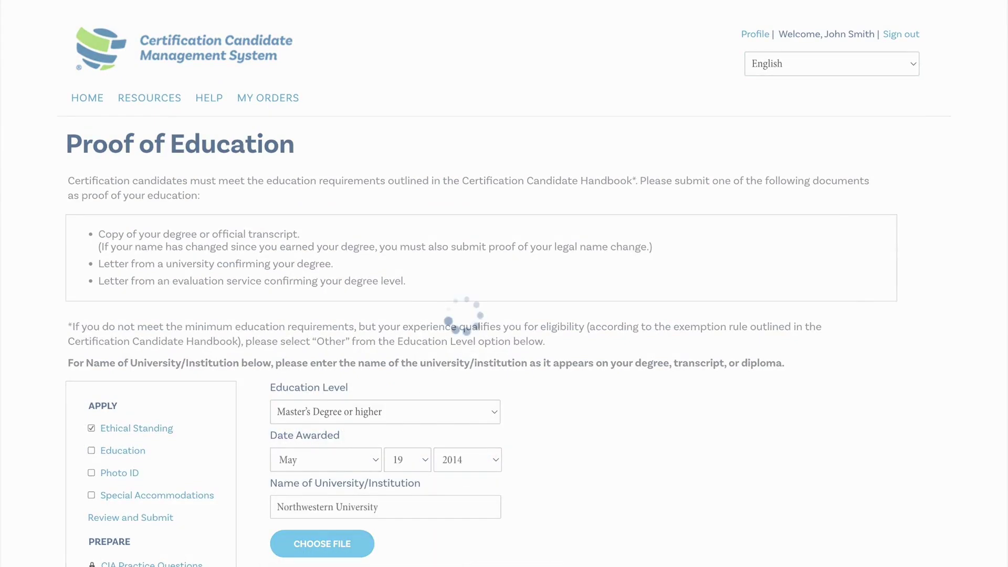
Choose Government-Issued Driver's License as photo ID, attach its image, and submit the application
{"action": "left_click", "coordinate": [487, 250]}
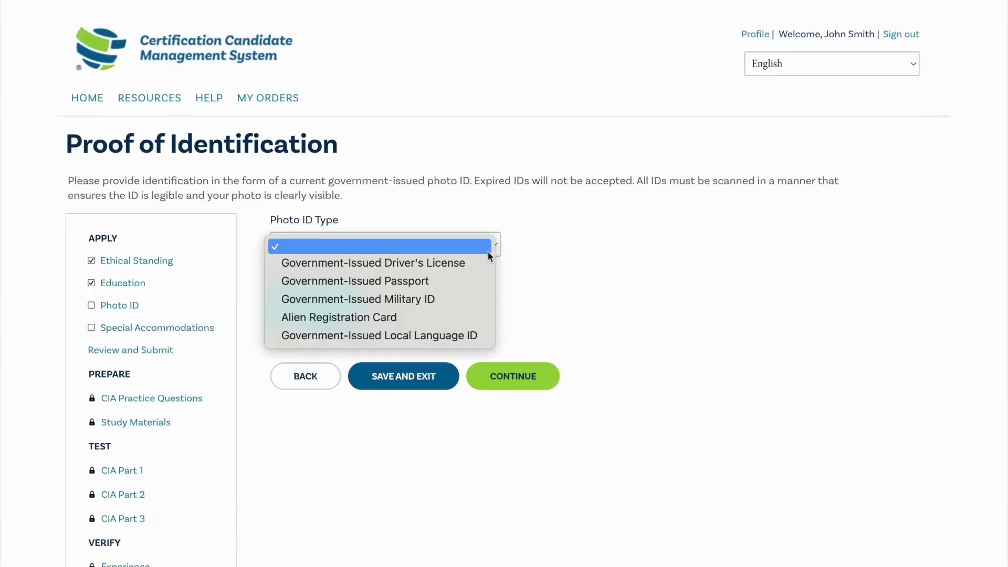
{"action": "left_click", "coordinate": [485, 263]}
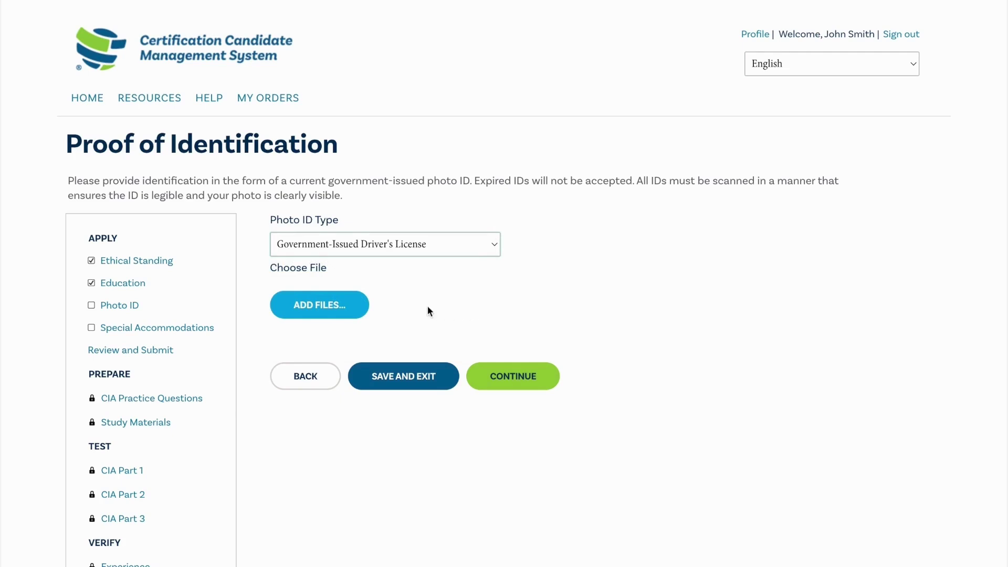
{"action": "left_click", "coordinate": [320, 306]}
{"action": "left_click", "coordinate": [512, 437]}
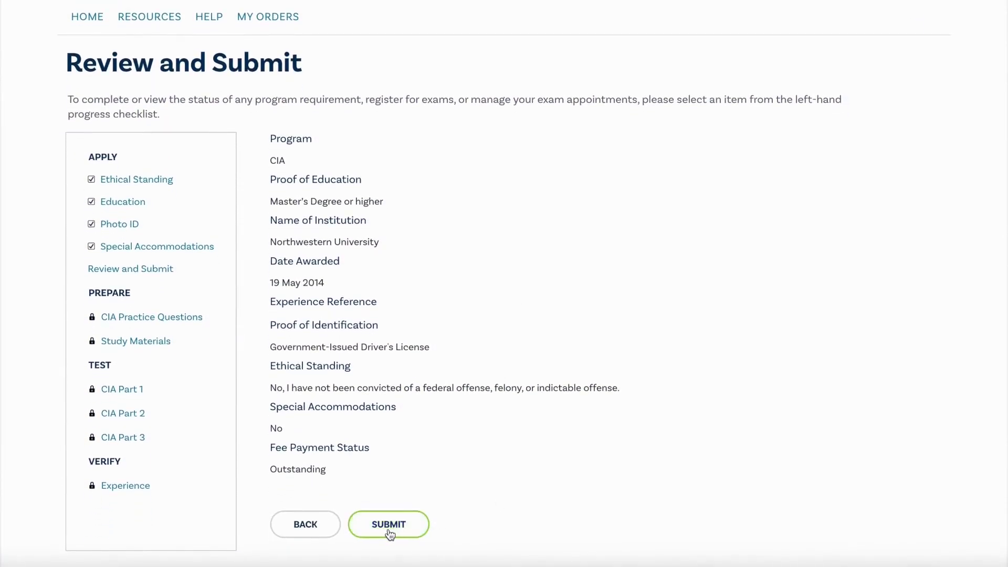
{"action": "left_click", "coordinate": [388, 530]}
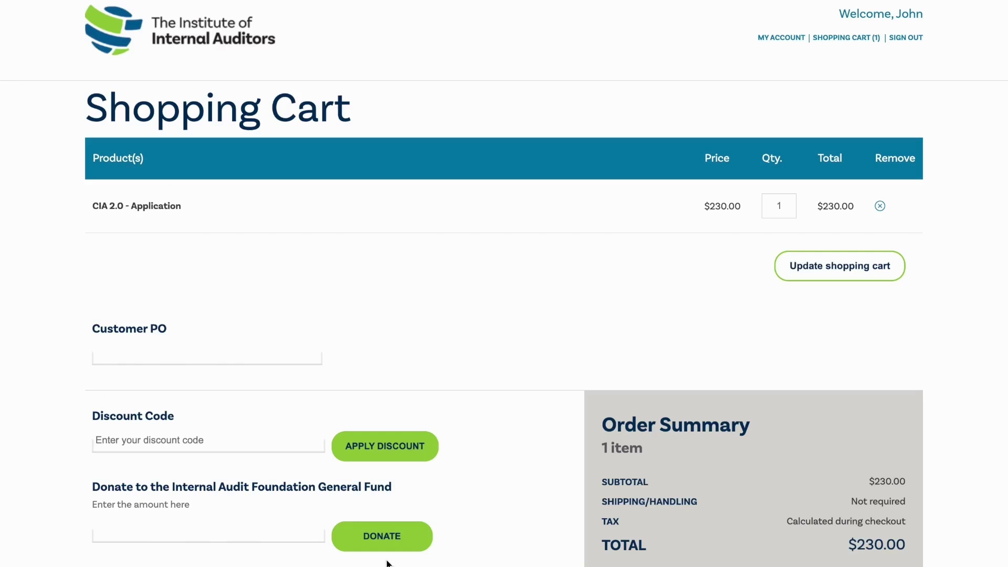
Accept the terms of service for the $230.00 CIA 2.0 - Application fee in the cart
{"action": "scroll", "coordinate": [387, 563], "scroll_direction": "down", "scroll_amount": 2}
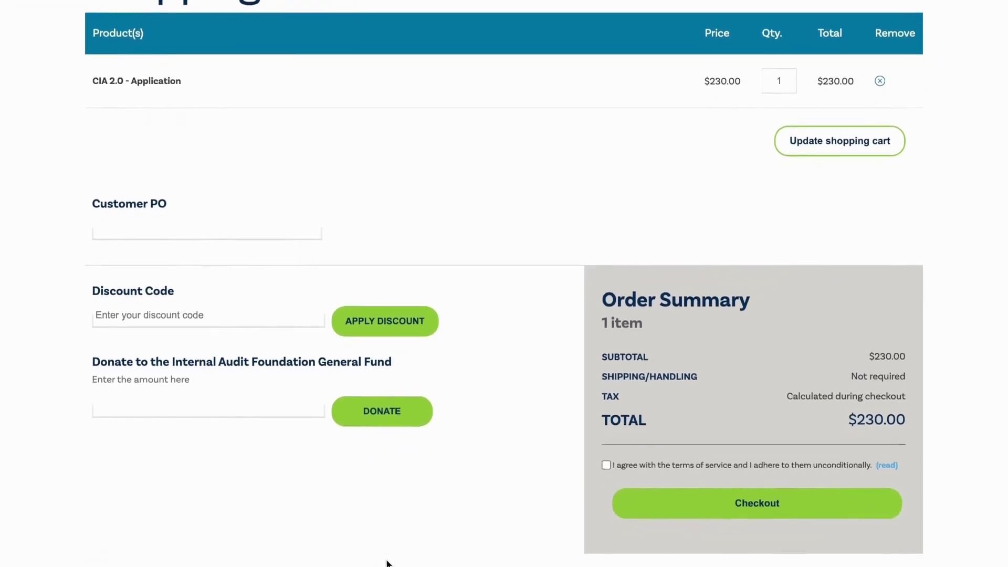
{"action": "left_click", "coordinate": [607, 449]}
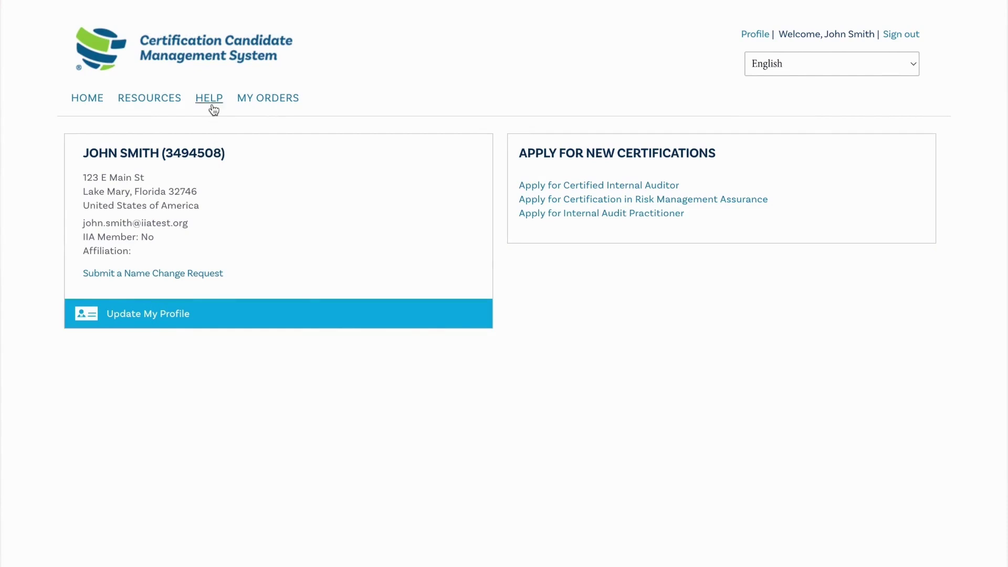
Go to the support desk's Case Management page and start a new case
{"action": "left_click", "coordinate": [212, 105]}
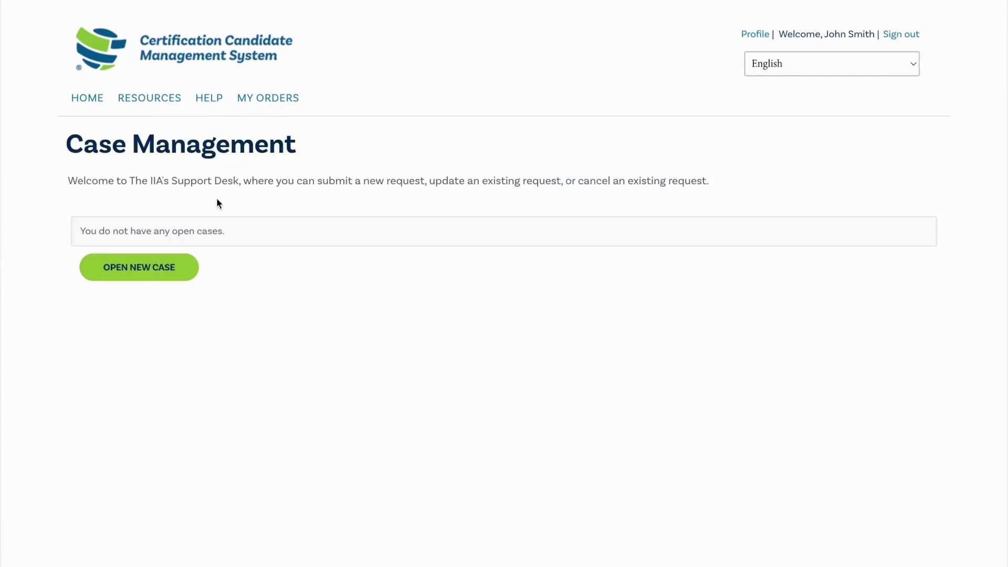
{"action": "left_click", "coordinate": [137, 269]}
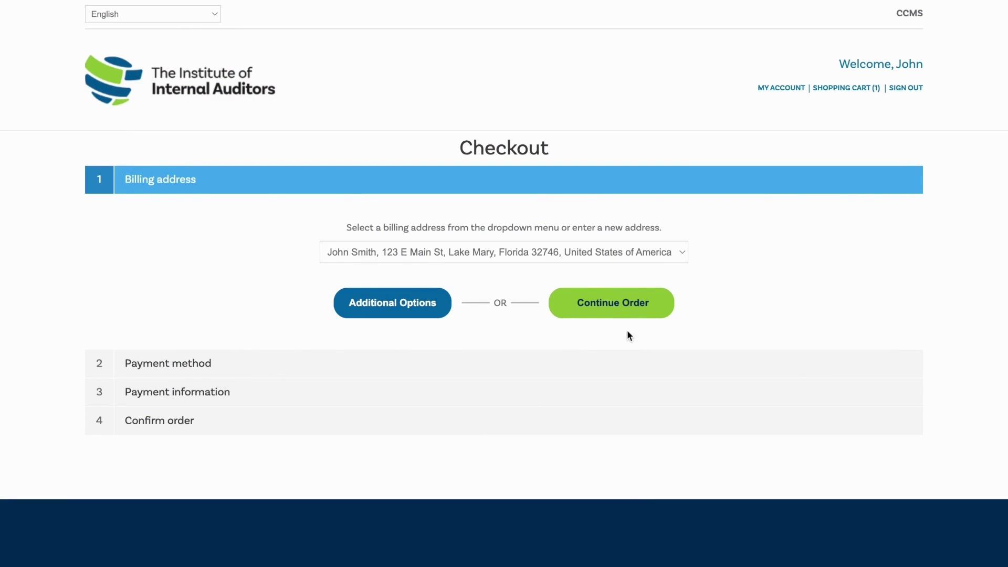
Continue checkout with the saved billing address and pay the fee by credit card or PayPal
{"action": "left_click", "coordinate": [627, 313]}
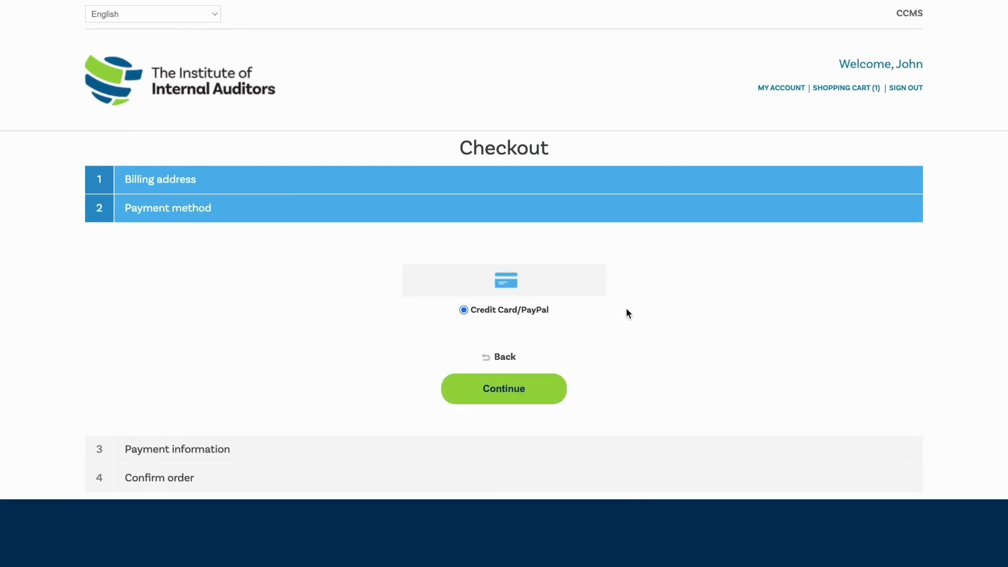
{"action": "left_click", "coordinate": [506, 397]}
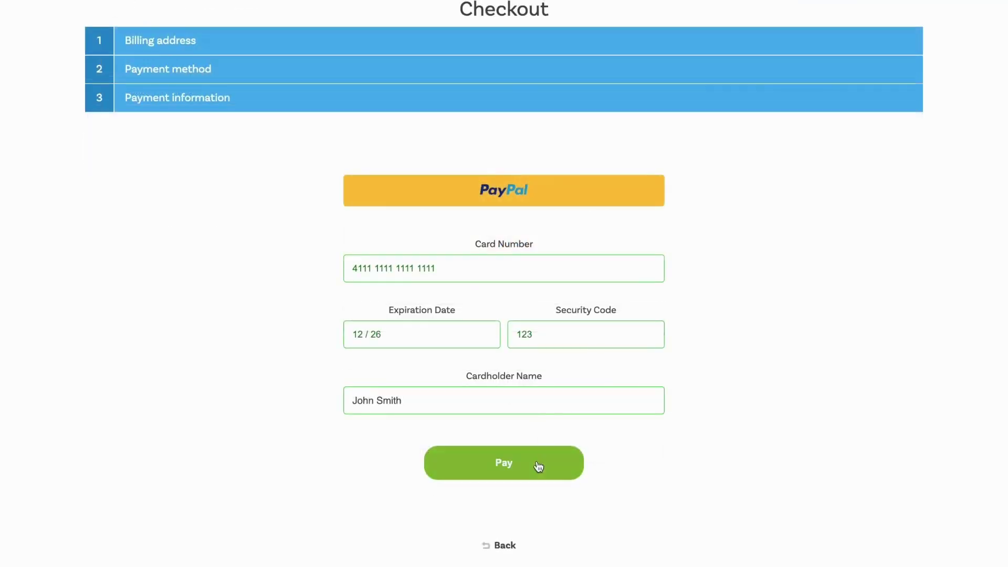
{"action": "left_click", "coordinate": [501, 465]}
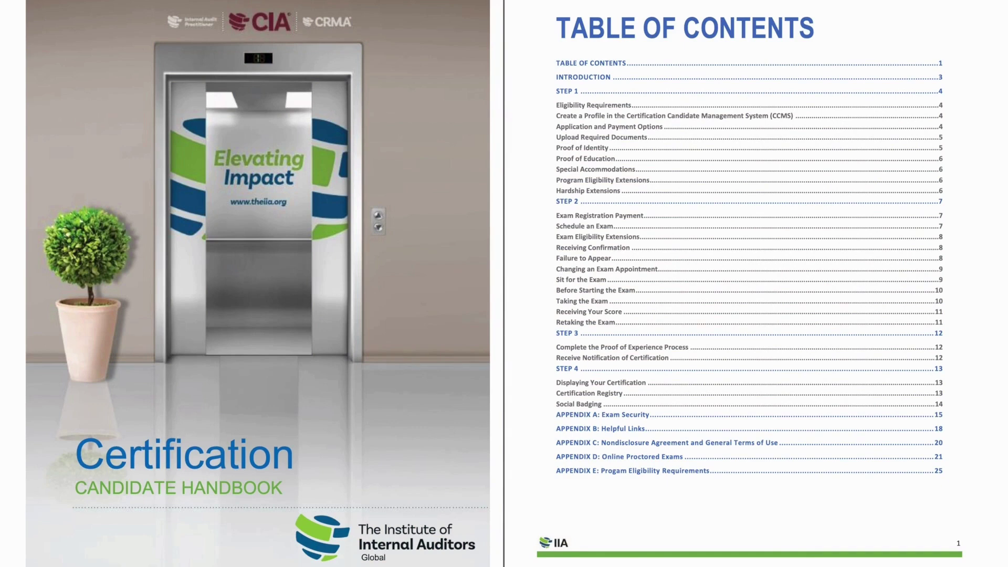
Page through the handbook's Introduction and Step 1 Apply spreads
{"action": "key", "text": "Right"}
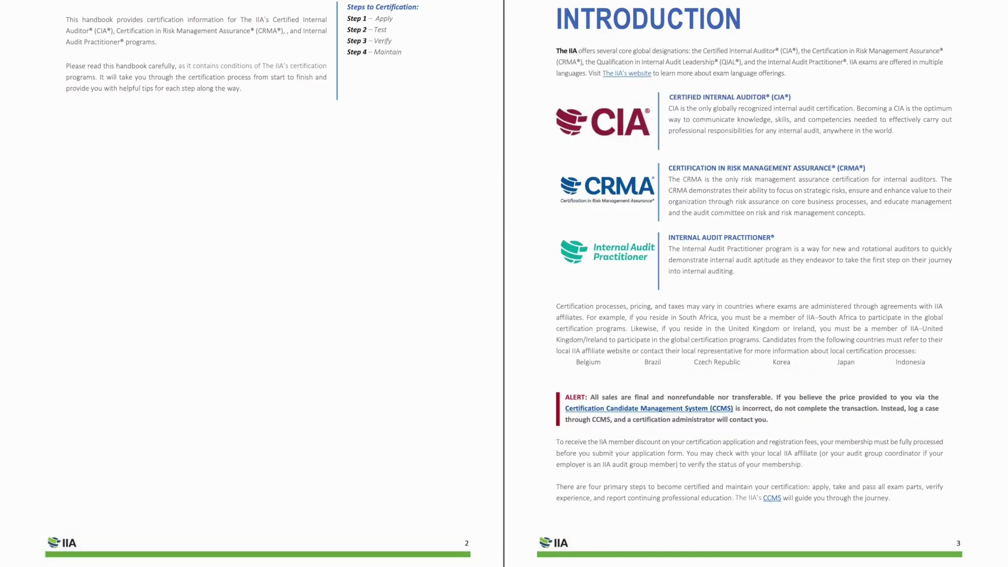
{"action": "key", "text": "Right"}
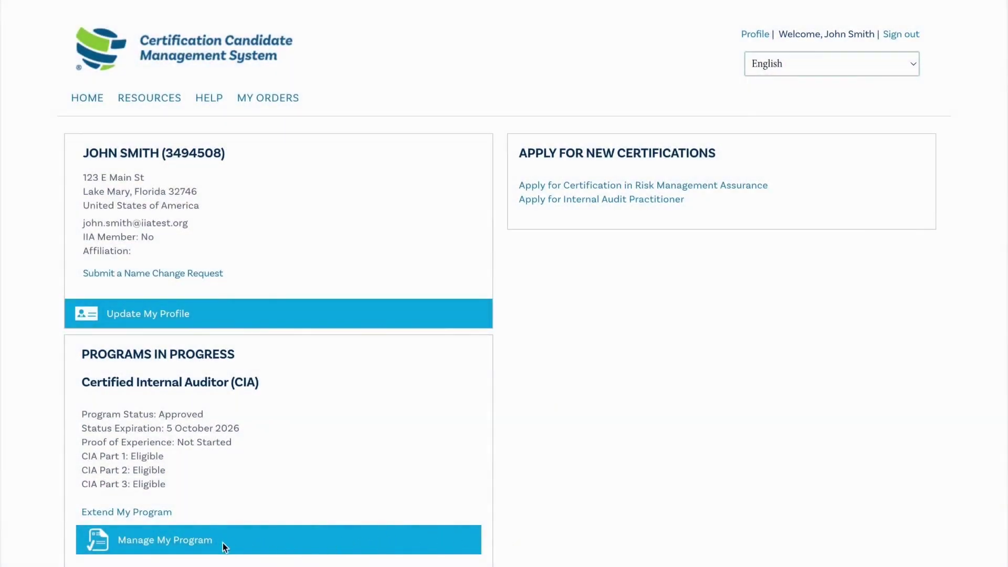
Register for CIA Part 1 and accept the NDA, adding the $425.00 fee to the cart
{"action": "left_click", "coordinate": [194, 541]}
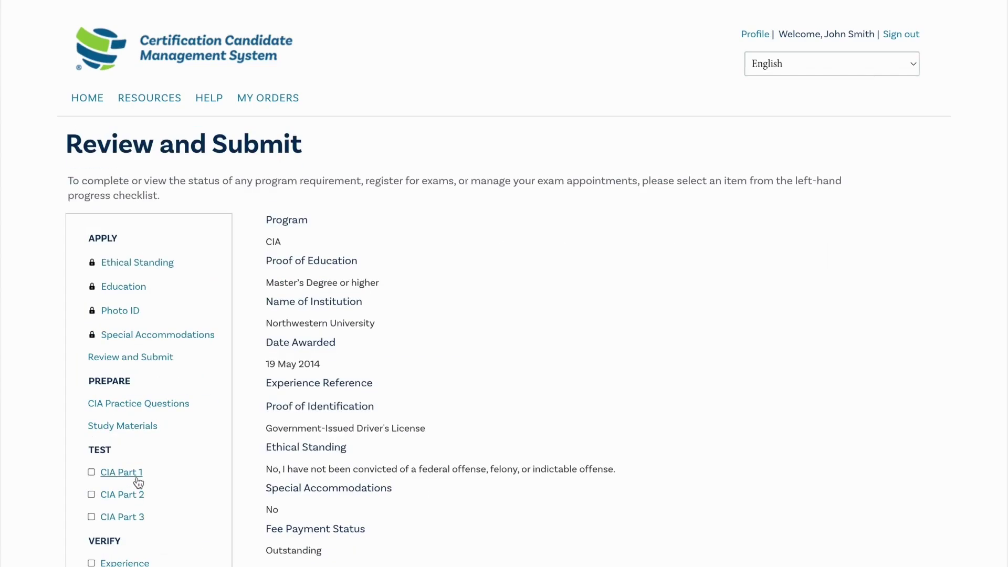
{"action": "left_click", "coordinate": [122, 473]}
{"action": "left_click", "coordinate": [310, 461]}
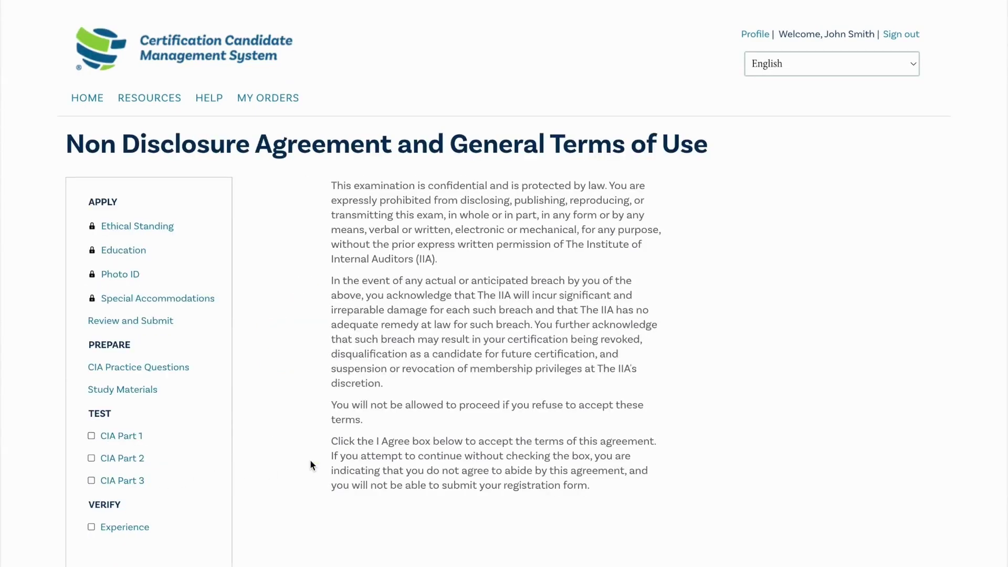
{"action": "scroll", "coordinate": [311, 464], "scroll_direction": "down", "scroll_amount": 3}
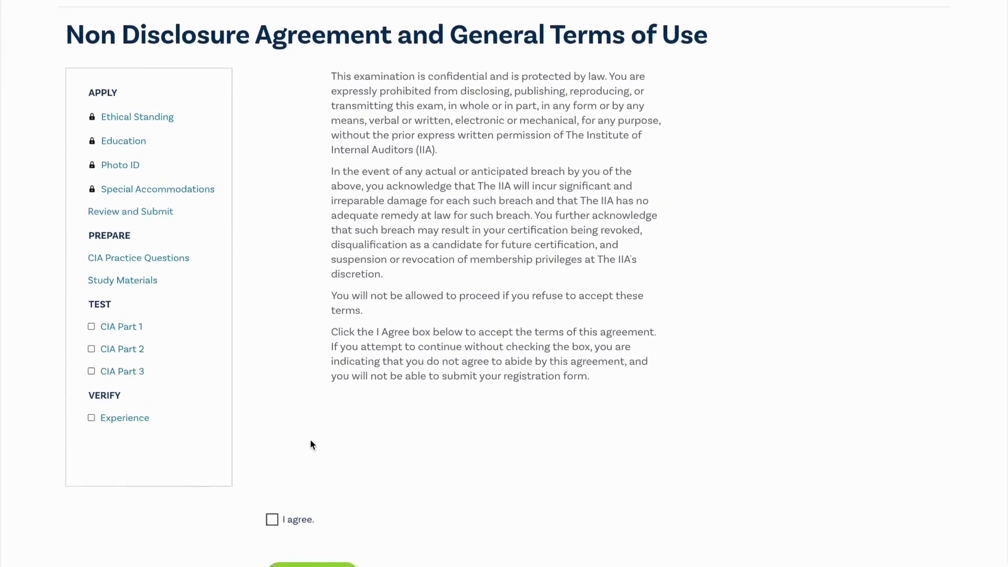
{"action": "left_click", "coordinate": [273, 470]}
{"action": "left_click", "coordinate": [317, 532]}
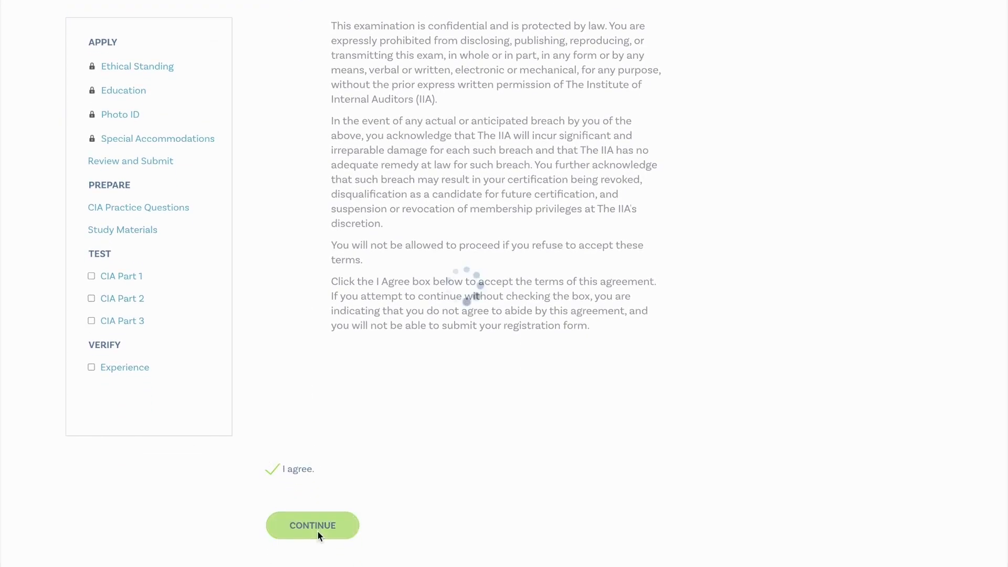
{"action": "scroll", "coordinate": [317, 530], "scroll_direction": "down", "scroll_amount": 4}
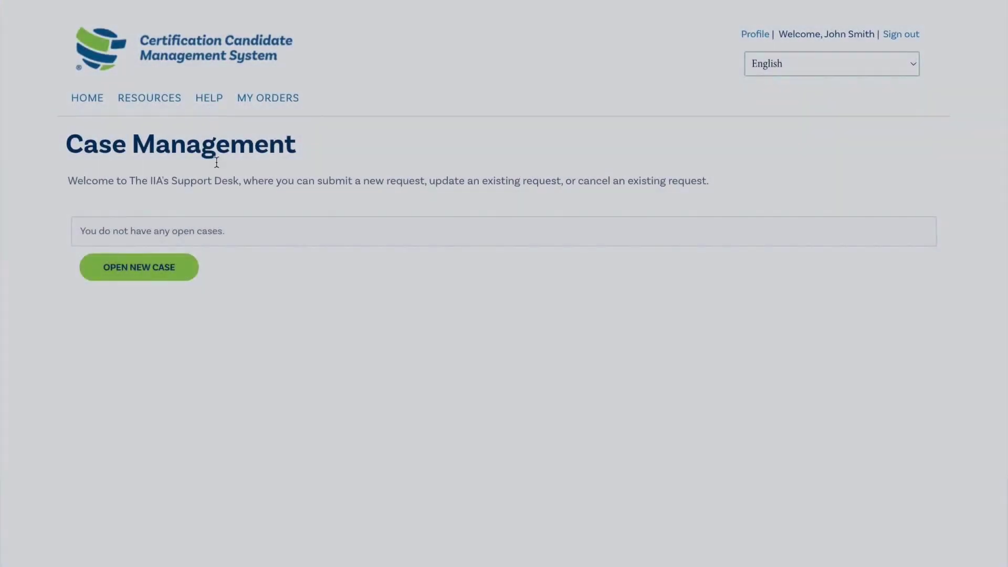
Proceed to checkout for the CIA Part 1 registration fee
{"action": "left_click", "coordinate": [138, 269]}
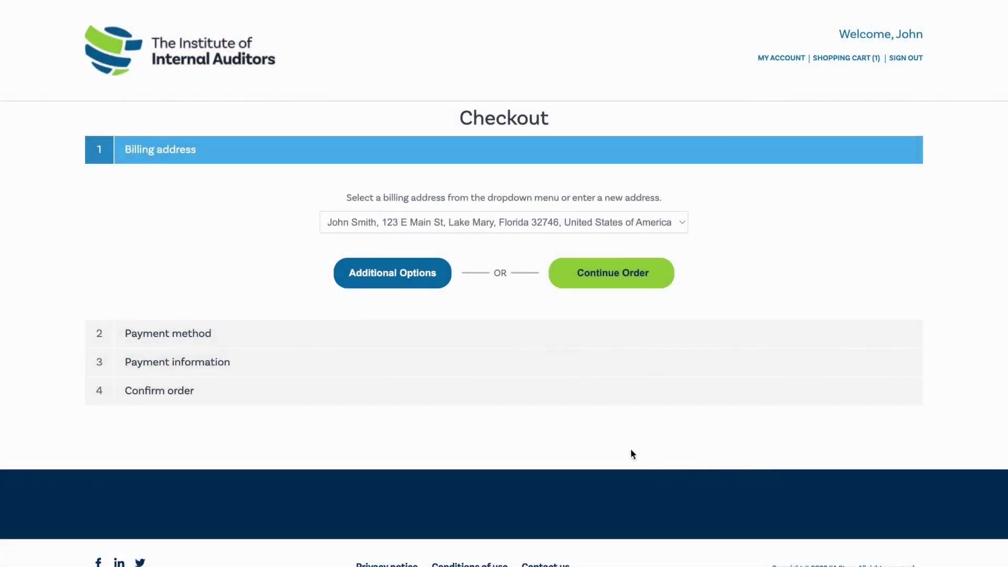
Pay for CIA Part 1 by credit card, keeping the saved billing address
{"action": "left_click", "coordinate": [605, 287]}
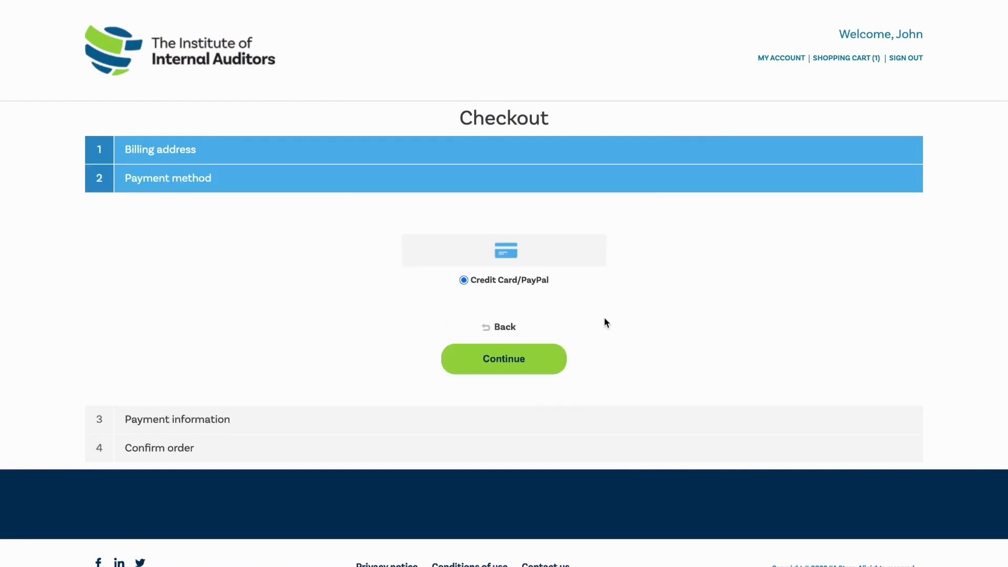
{"action": "left_click", "coordinate": [504, 370]}
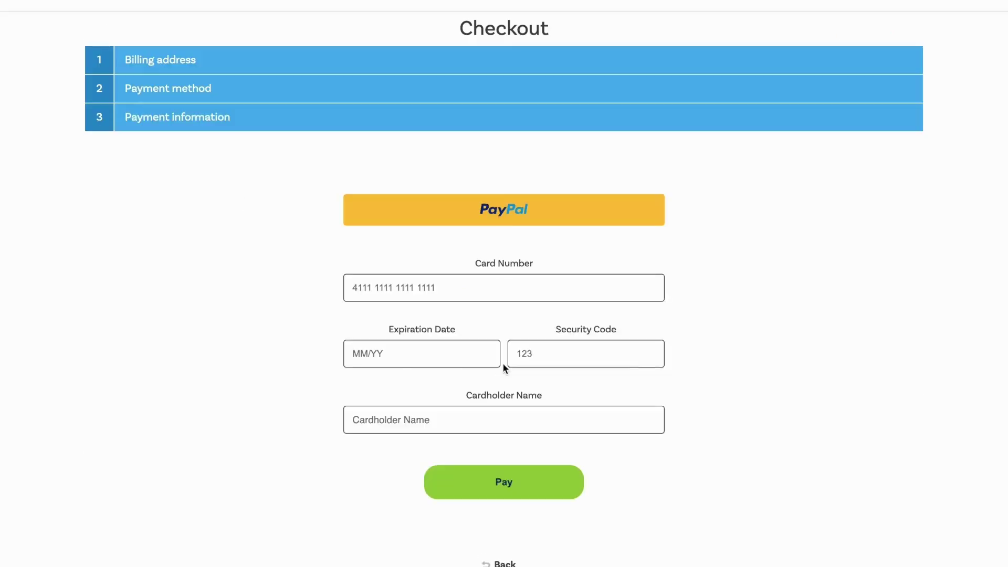
{"action": "left_click", "coordinate": [498, 286]}
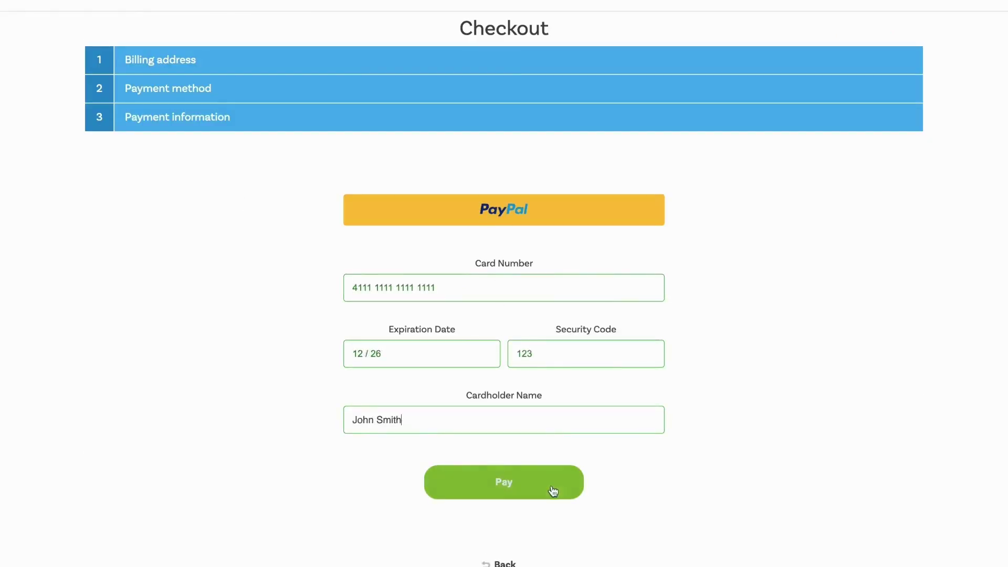
{"action": "left_click", "coordinate": [504, 489]}
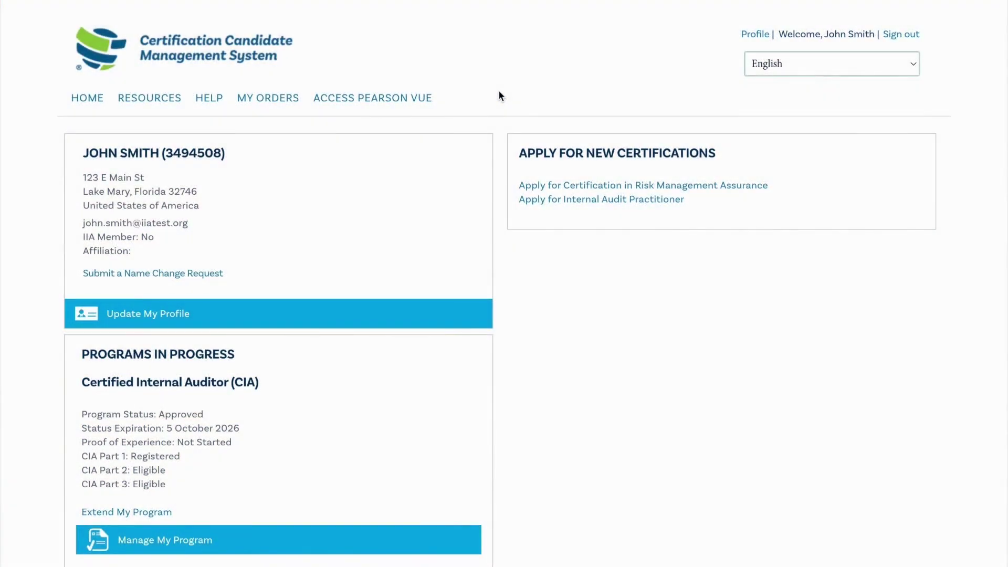
{"action": "left_click", "coordinate": [402, 97]}
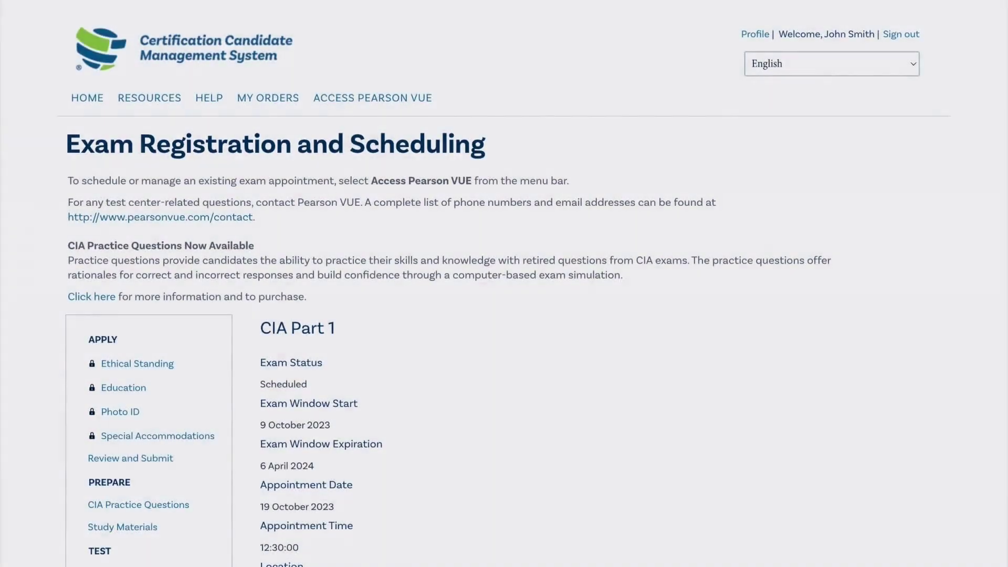
{"action": "scroll", "coordinate": [504, 284], "scroll_direction": "down", "scroll_amount": 4}
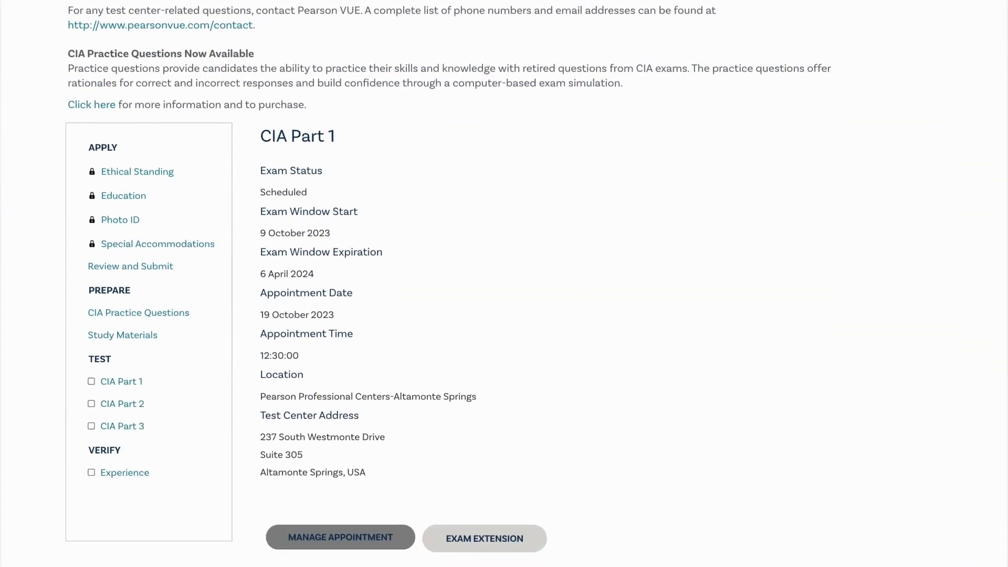
{"action": "left_click", "coordinate": [483, 541]}
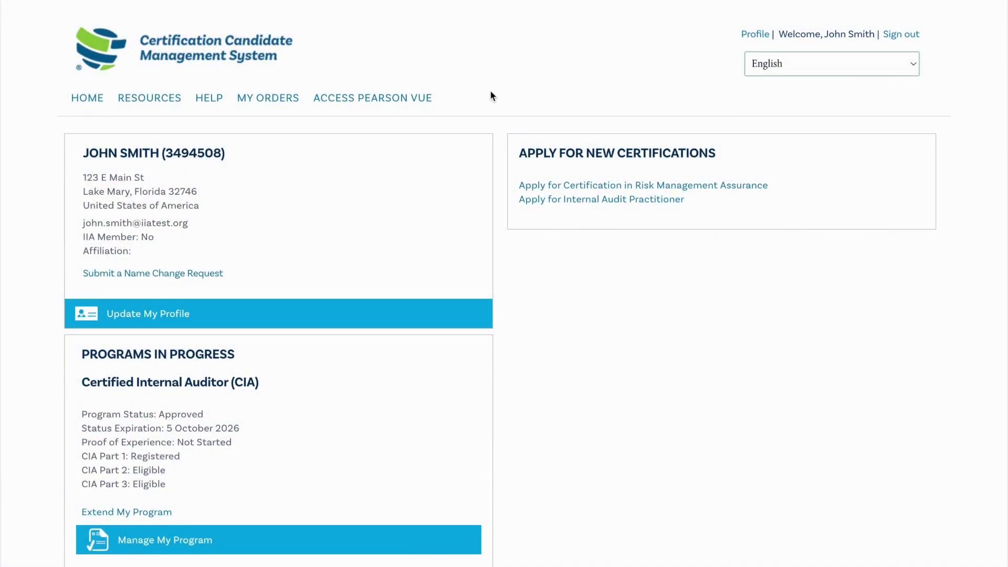
Go to Pearson VUE and pick the pre-approved IIA-CIA-Part1 exam to schedule
{"action": "left_click", "coordinate": [403, 99]}
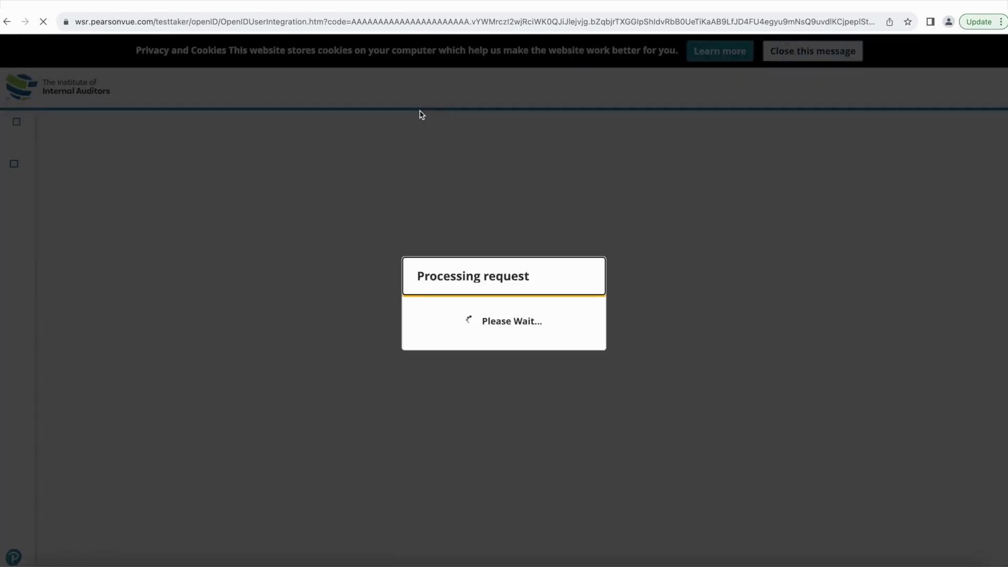
{"action": "left_click", "coordinate": [519, 220]}
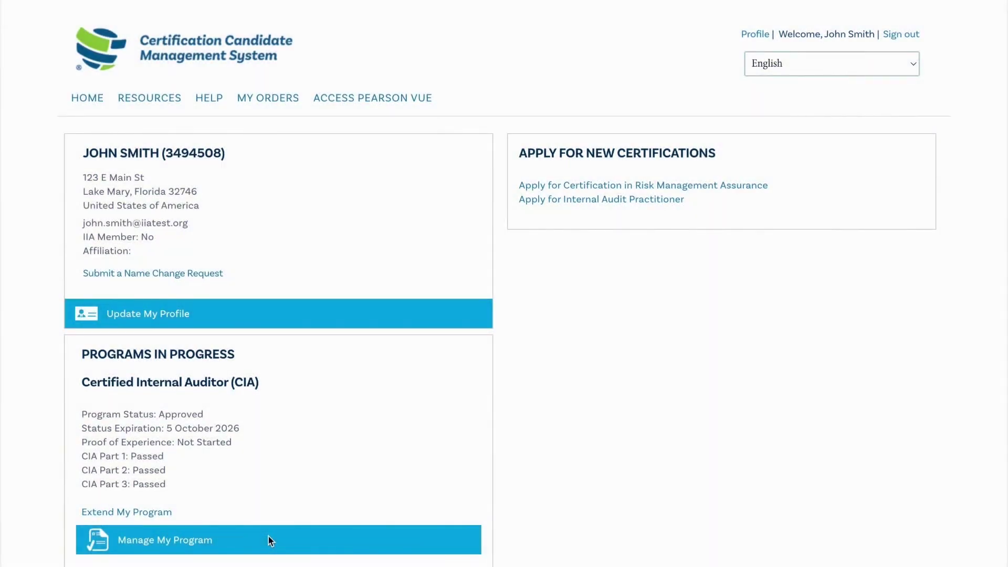
Add the Risk Management job at The Institute of Internal Auditors, since January 2021, as experience
{"action": "left_click", "coordinate": [210, 545]}
{"action": "scroll", "coordinate": [207, 531], "scroll_direction": "down", "scroll_amount": 2}
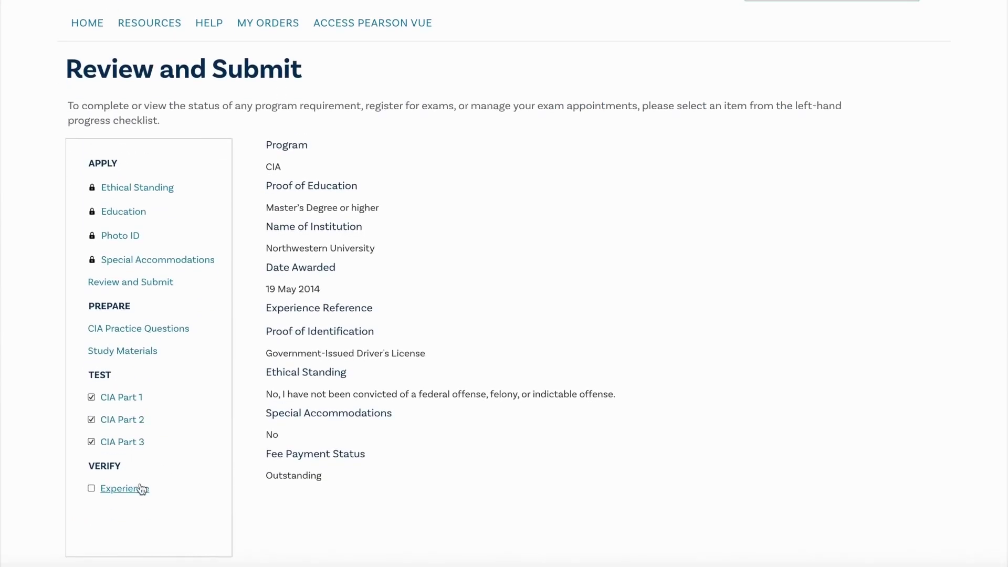
{"action": "left_click", "coordinate": [140, 496]}
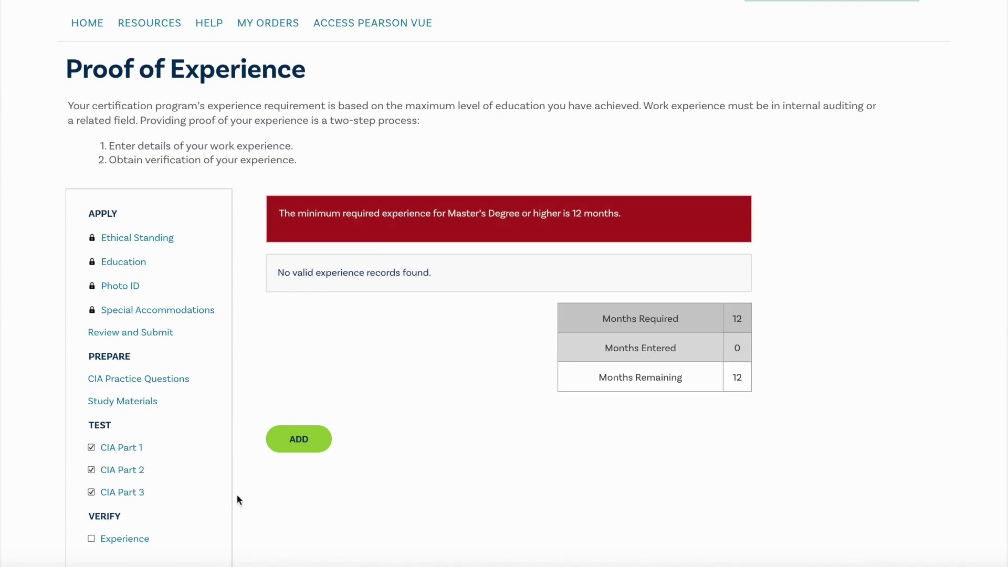
{"action": "left_click", "coordinate": [288, 447]}
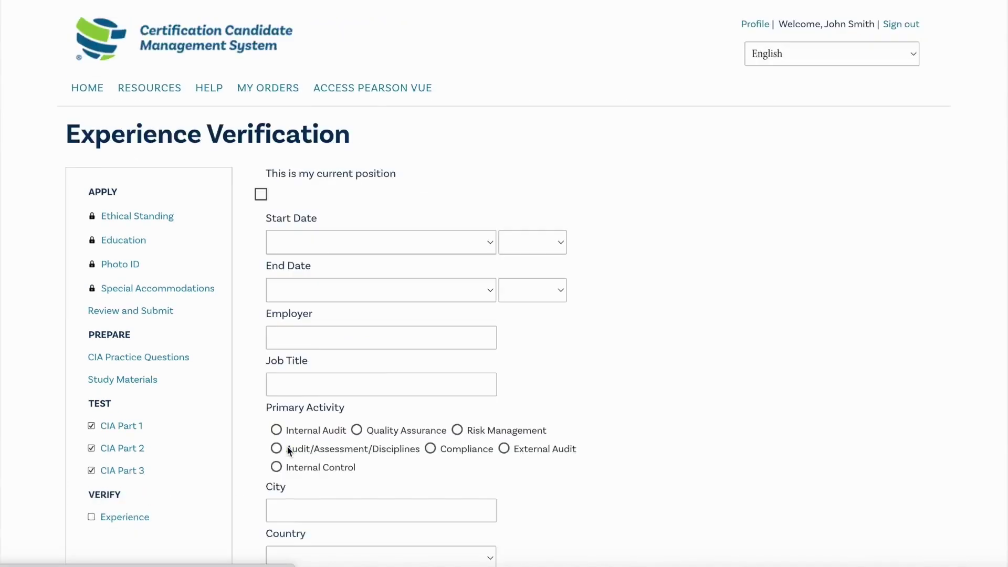
{"action": "scroll", "coordinate": [455, 543], "scroll_direction": "down", "scroll_amount": 2}
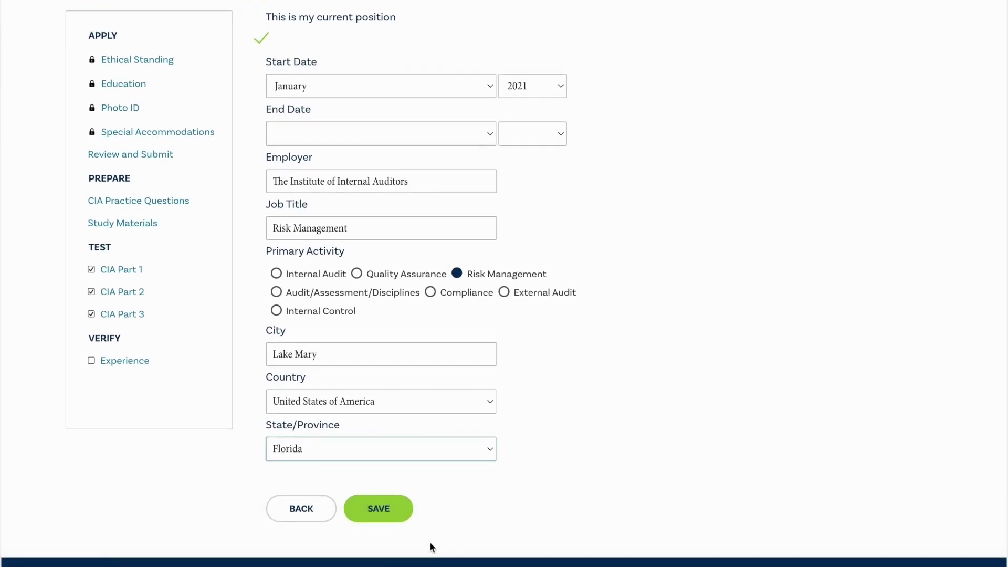
{"action": "left_click", "coordinate": [386, 514]}
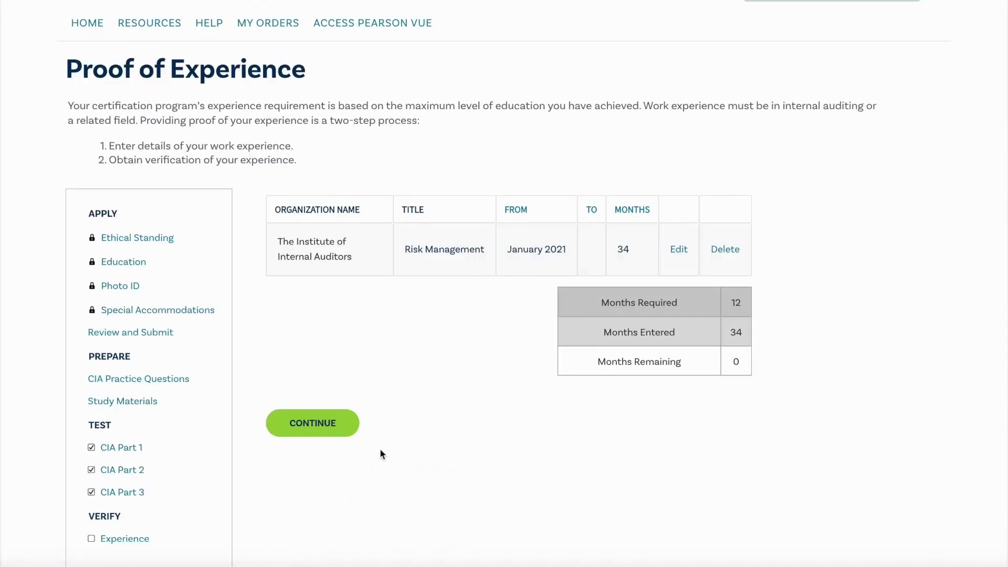
Name the supervisor as verifier and send the experience verification request
{"action": "left_click", "coordinate": [340, 422]}
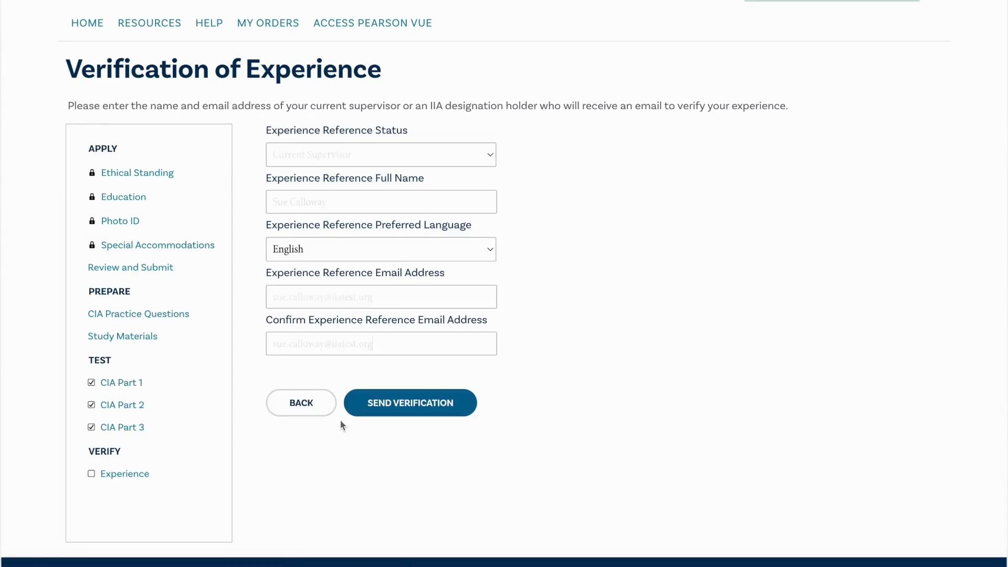
{"action": "left_click", "coordinate": [387, 406]}
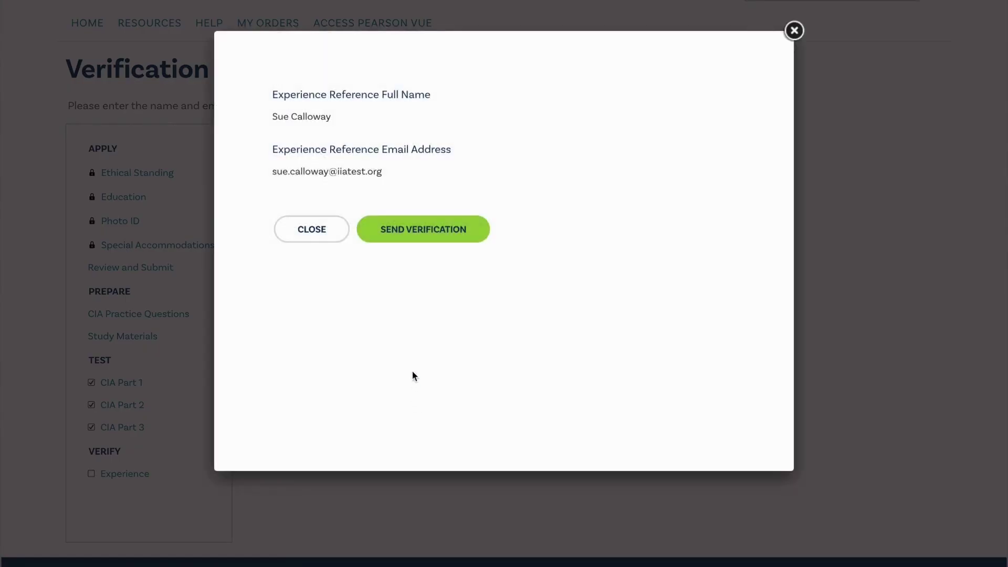
{"action": "left_click", "coordinate": [407, 231]}
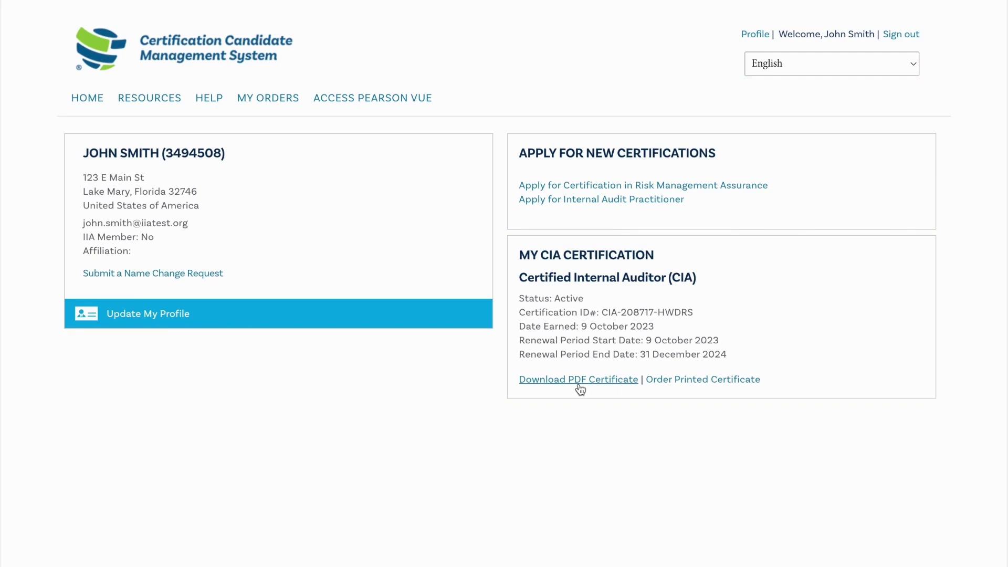
Order the $50.00 CIA Printed Certificate, accept the terms of service, and check out
{"action": "left_click", "coordinate": [704, 382]}
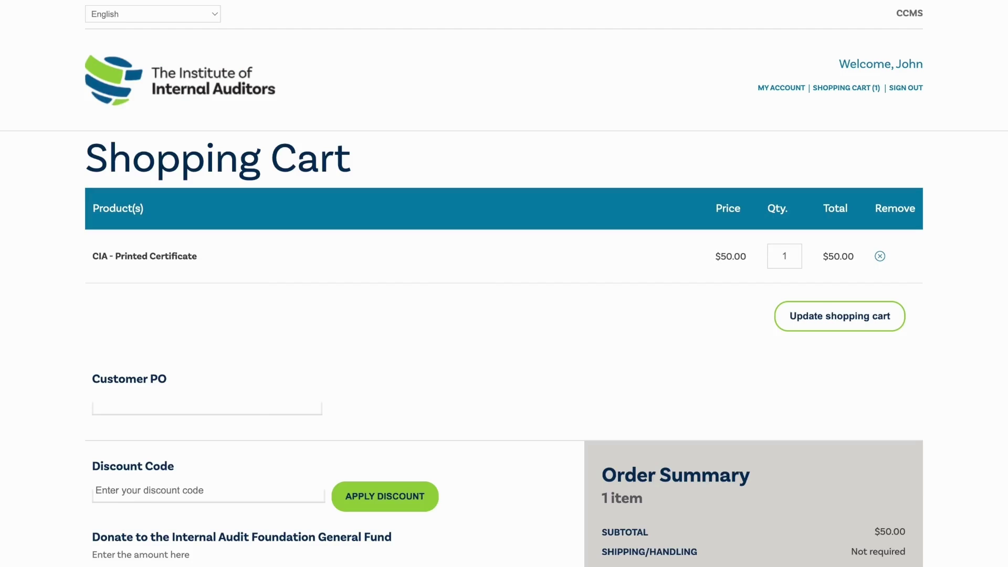
{"action": "scroll", "coordinate": [504, 284], "scroll_direction": "down", "scroll_amount": 3}
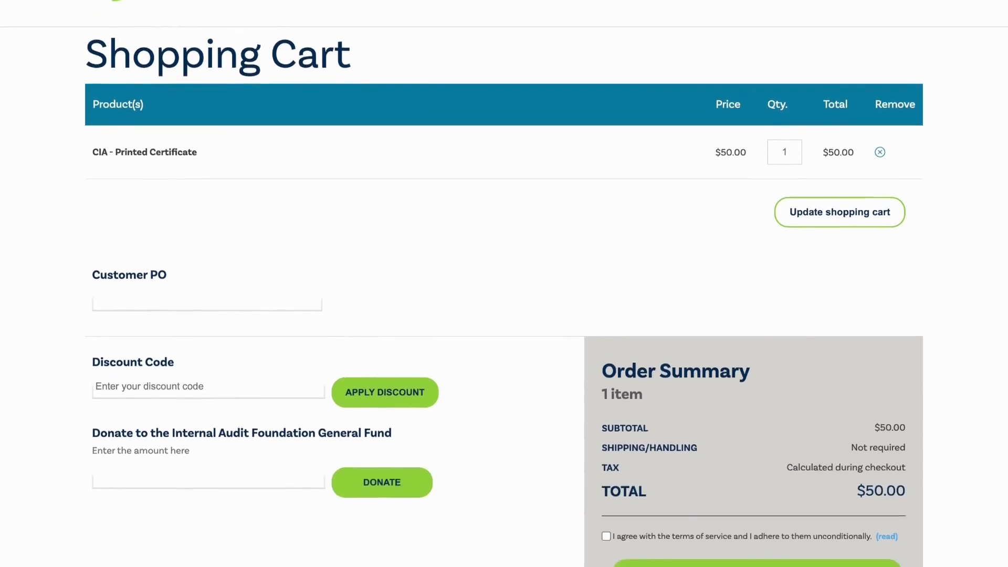
{"action": "left_click", "coordinate": [644, 504]}
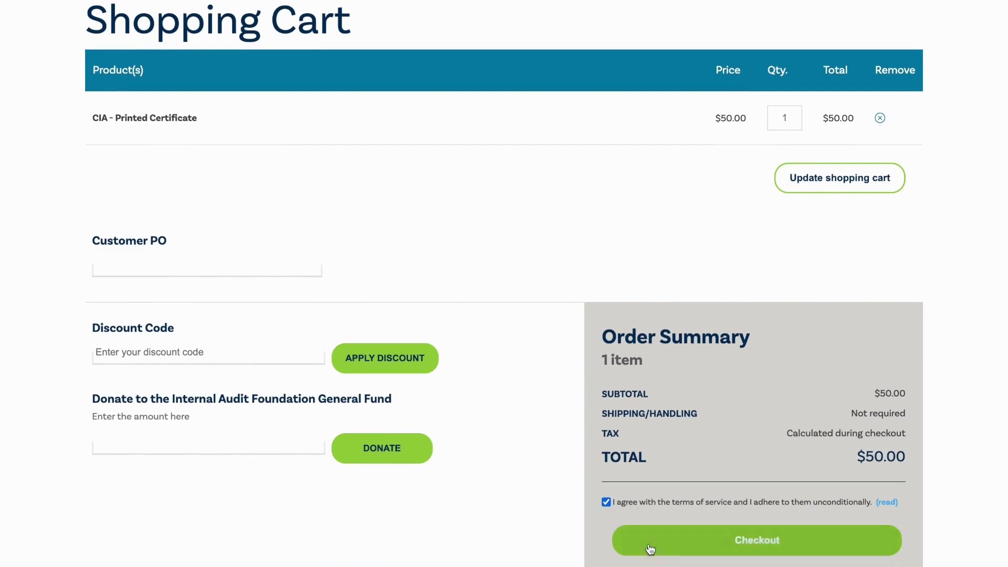
{"action": "left_click", "coordinate": [757, 542]}
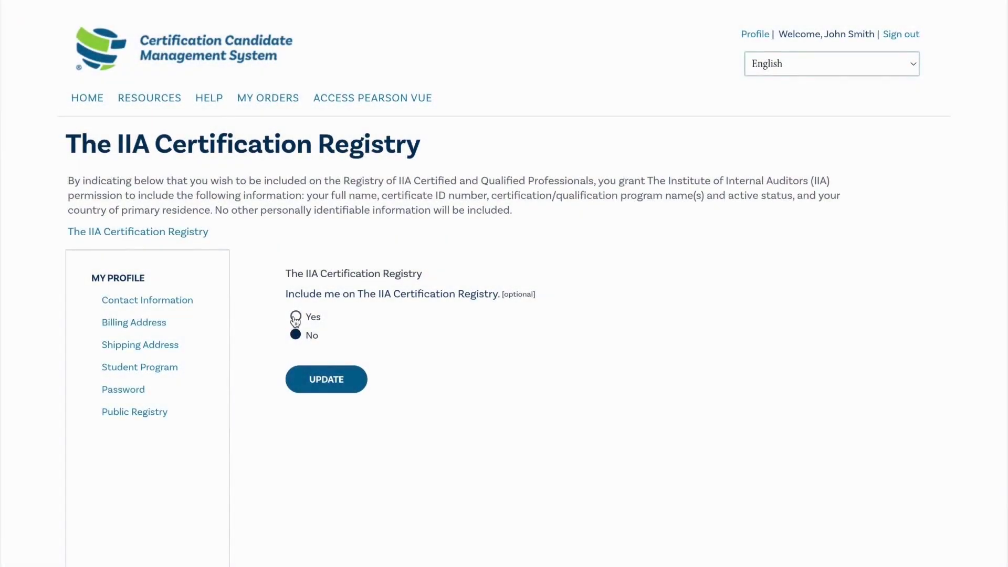
Set IIA Certification Registry inclusion to Yes and submit the update
{"action": "left_click", "coordinate": [296, 317]}
{"action": "left_click", "coordinate": [326, 390]}
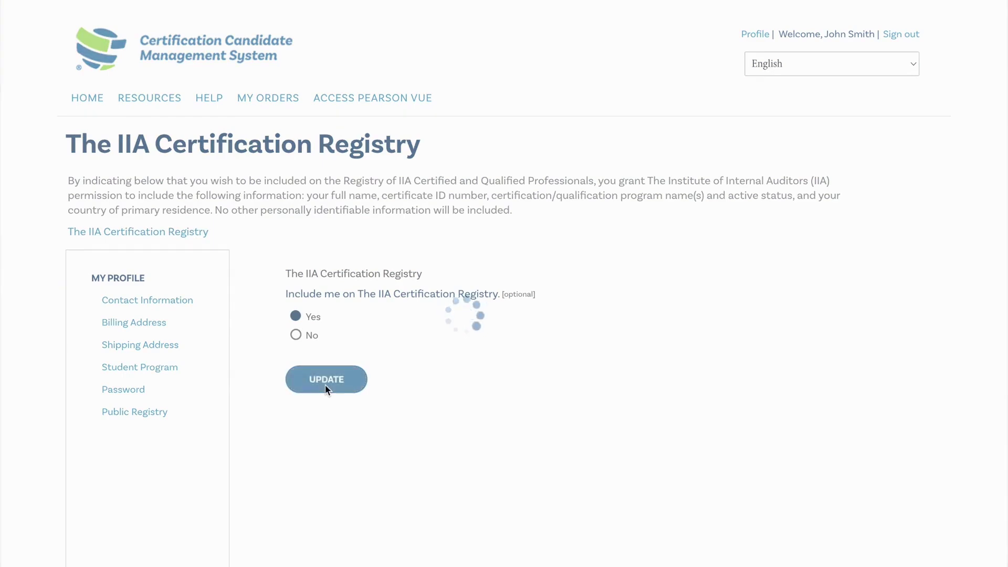